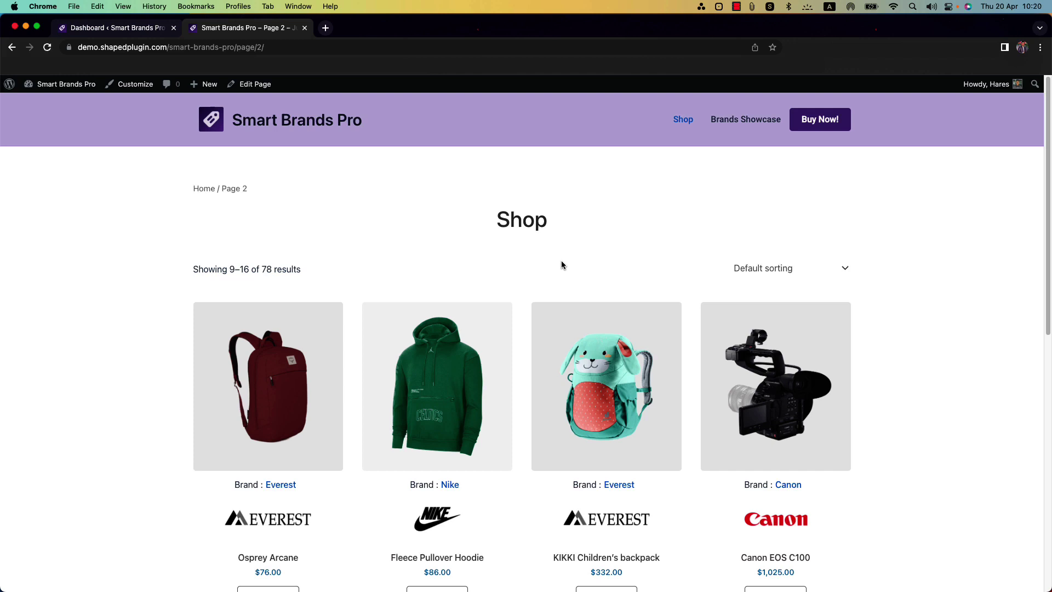
Switch from the storefront shop tab to the WordPress admin dashboard tab.
left_click(141, 33)
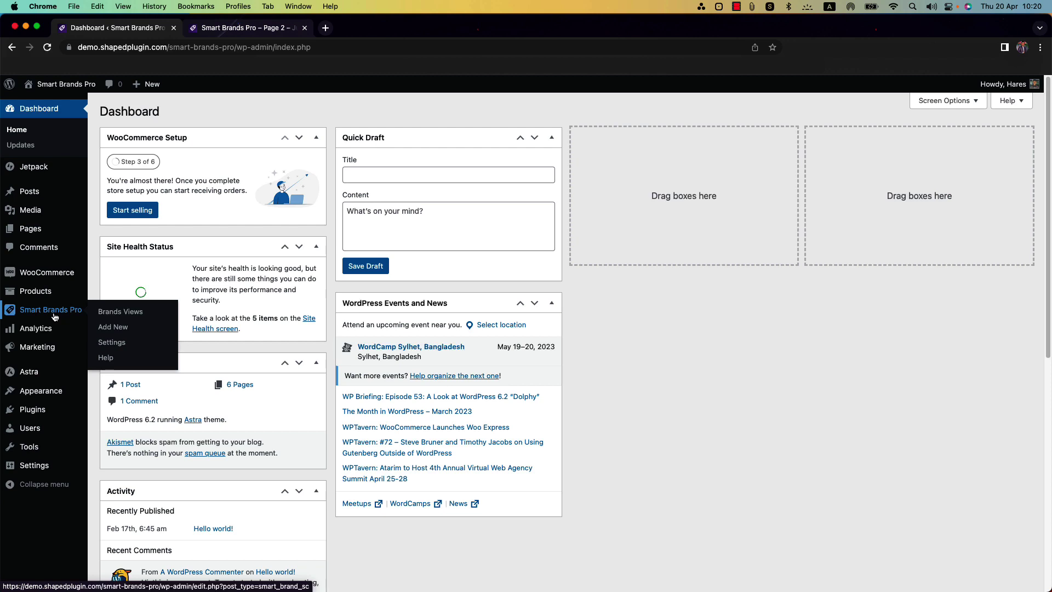
mouse_move(35, 291)
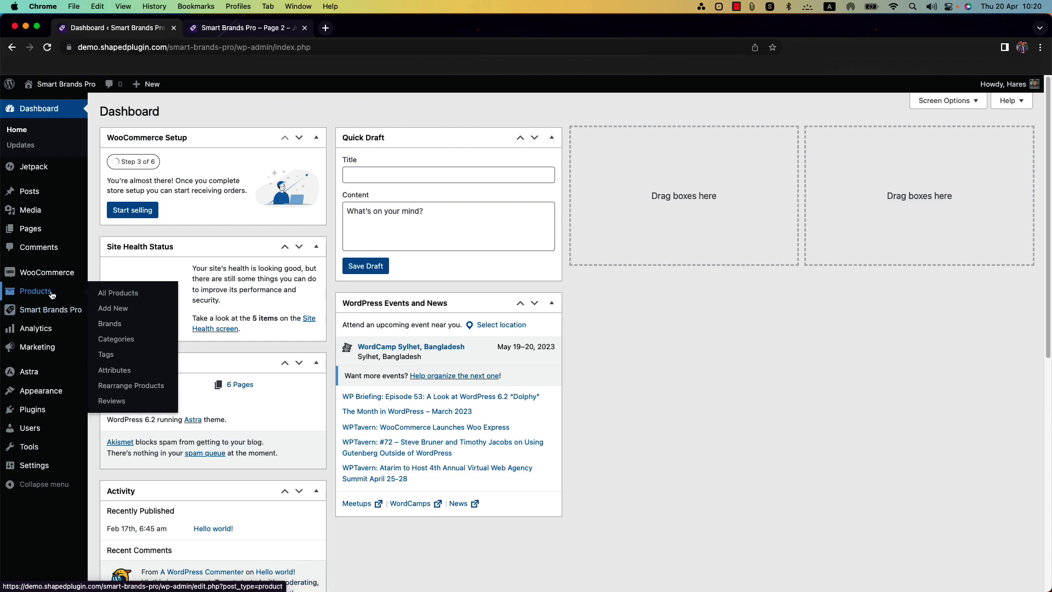
Under Products > Brands, create brand 'Apple' with slug 'apple' and the Apple logo.
left_click(107, 325)
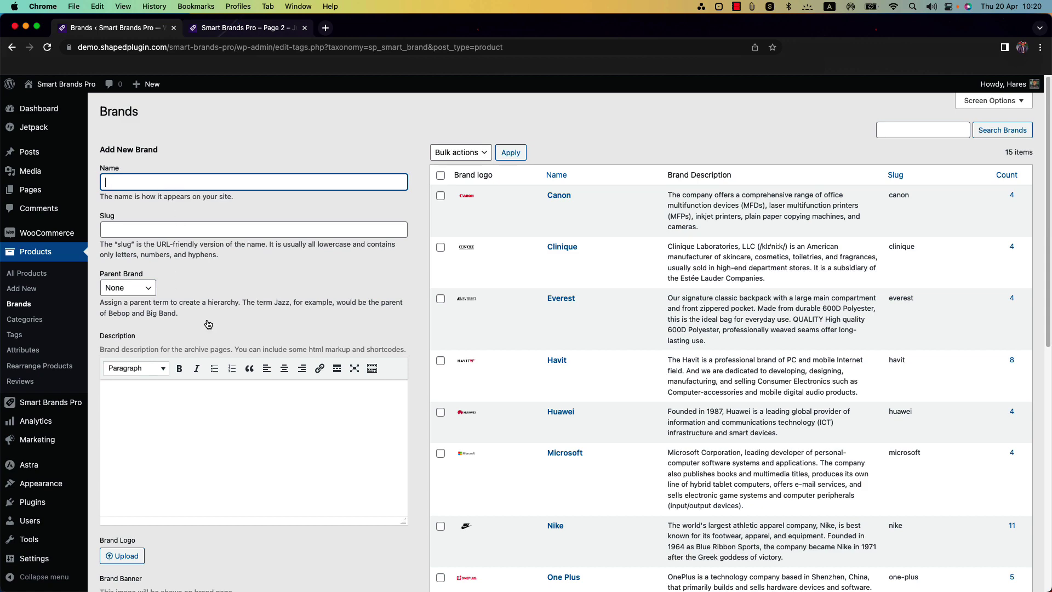
scroll(189, 436, "down", 5)
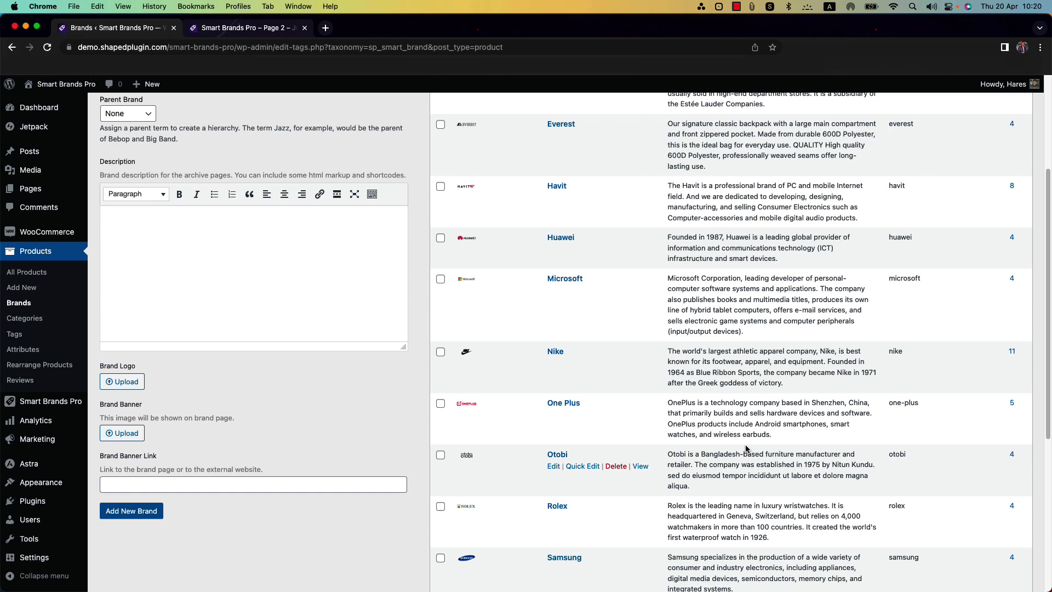
scroll(584, 448, "up", 5)
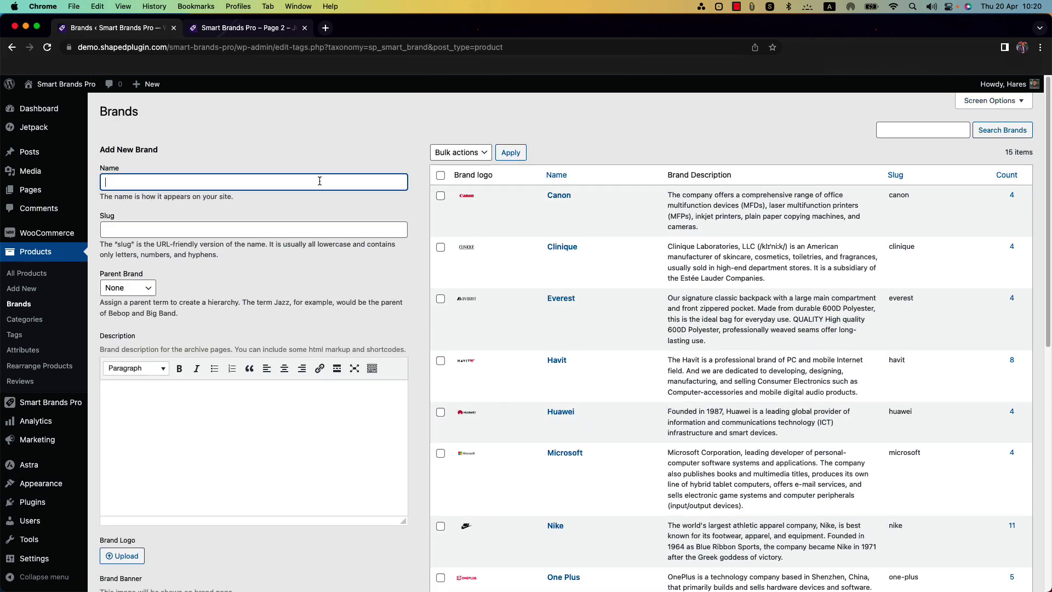
type("Apple")
key("Tab")
type("apple")
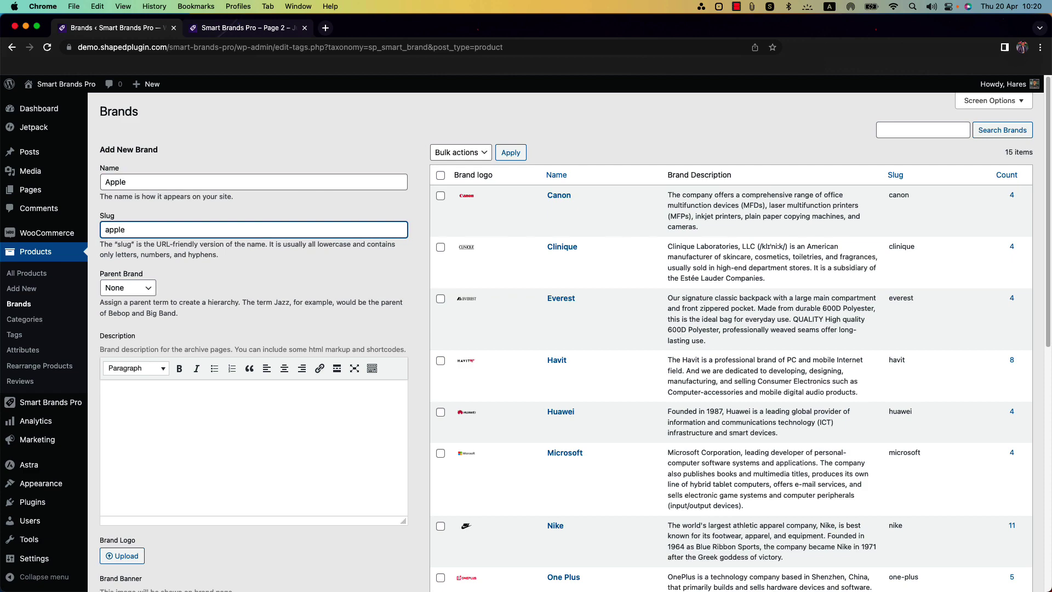
scroll(247, 379, "down", 5)
left_click(124, 381)
left_click(147, 221)
left_click(1004, 565)
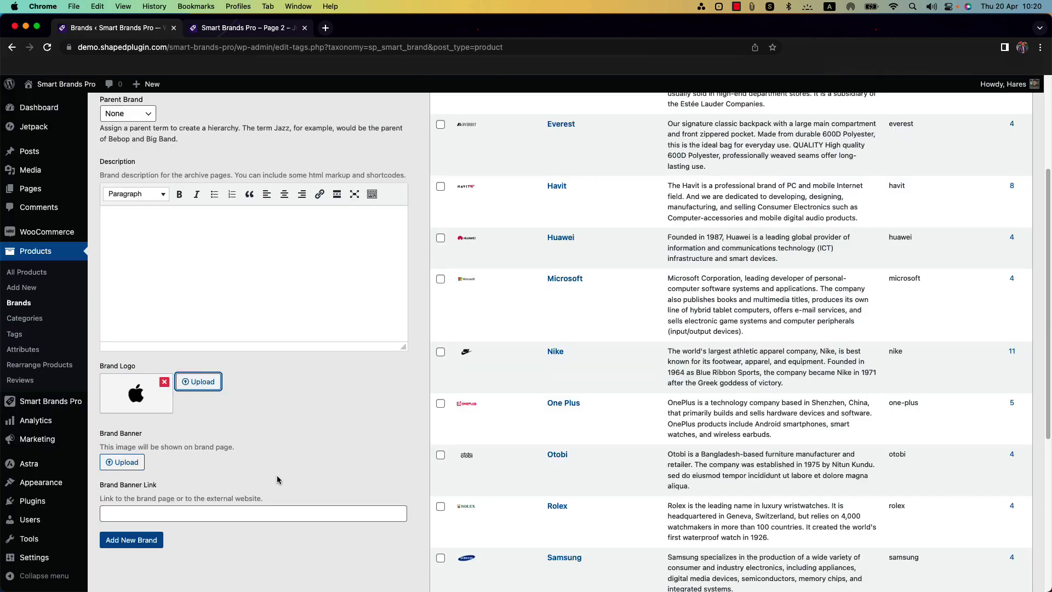
left_click(131, 541)
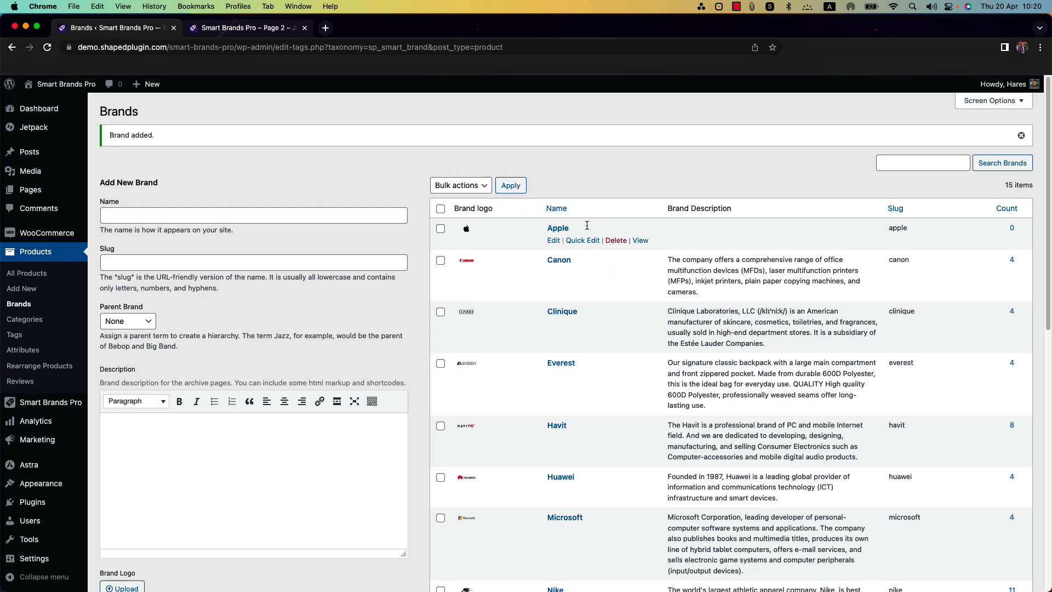
left_click_drag(589, 228, 497, 231)
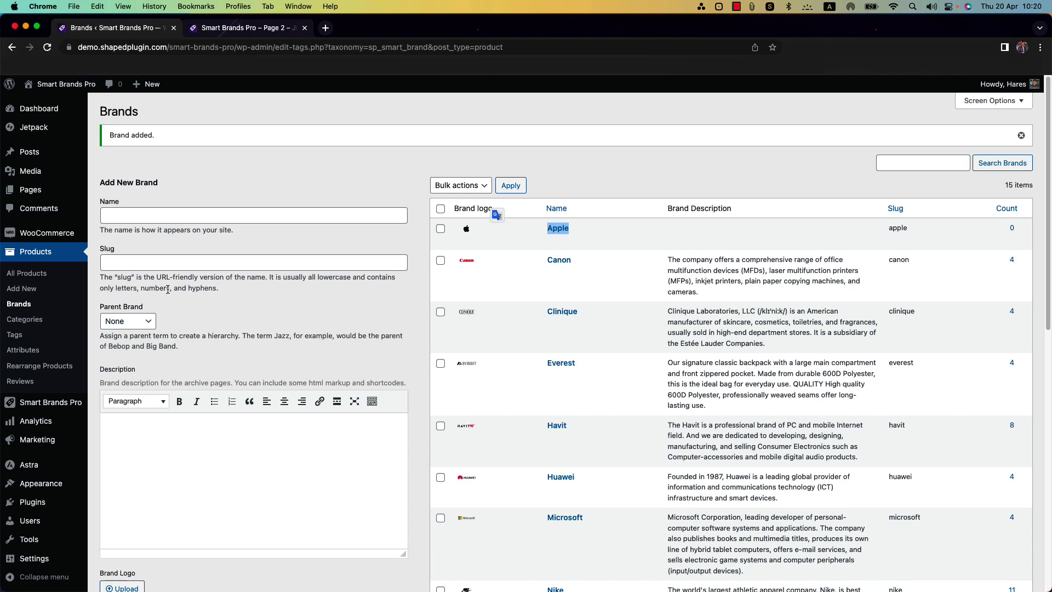
Tick the Apple brand on the iPhone 14 product and update it.
left_click(31, 274)
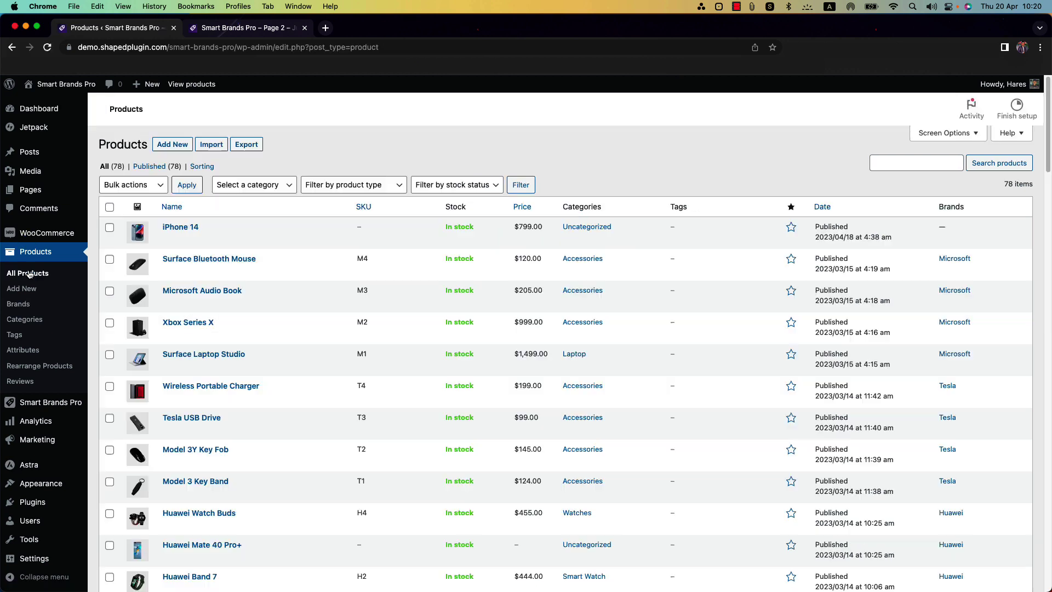
left_click(174, 227)
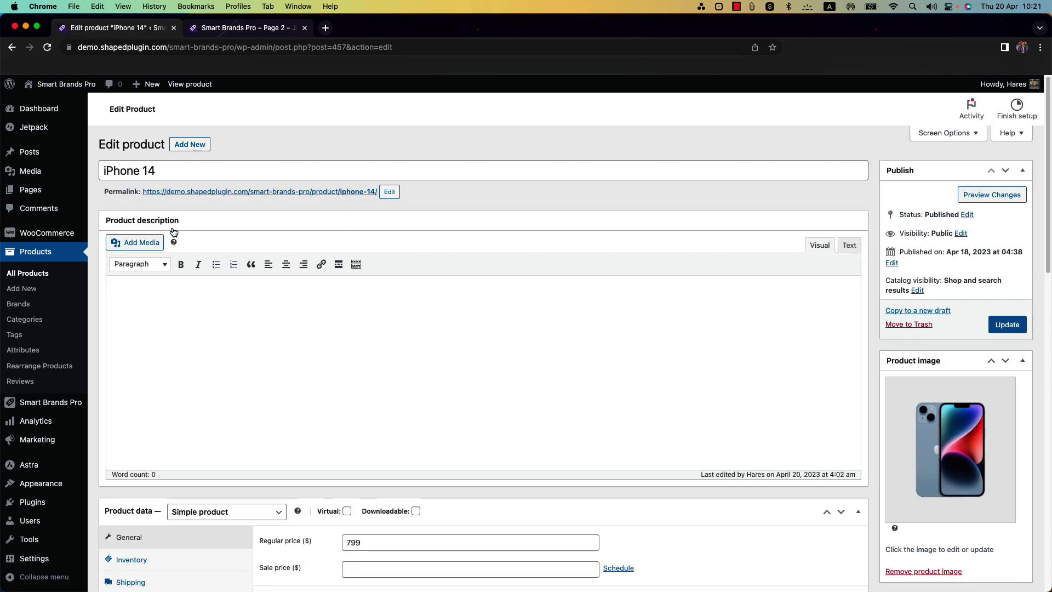
scroll(897, 436, "down", 3)
scroll(898, 432, "down", 3)
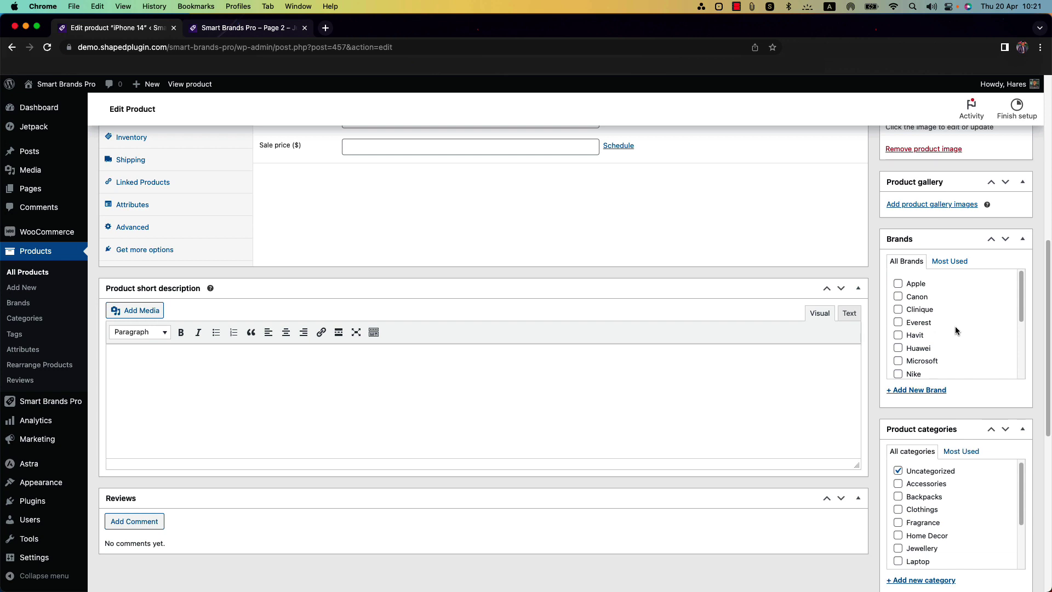
left_click(918, 286)
scroll(830, 297, "up", 5)
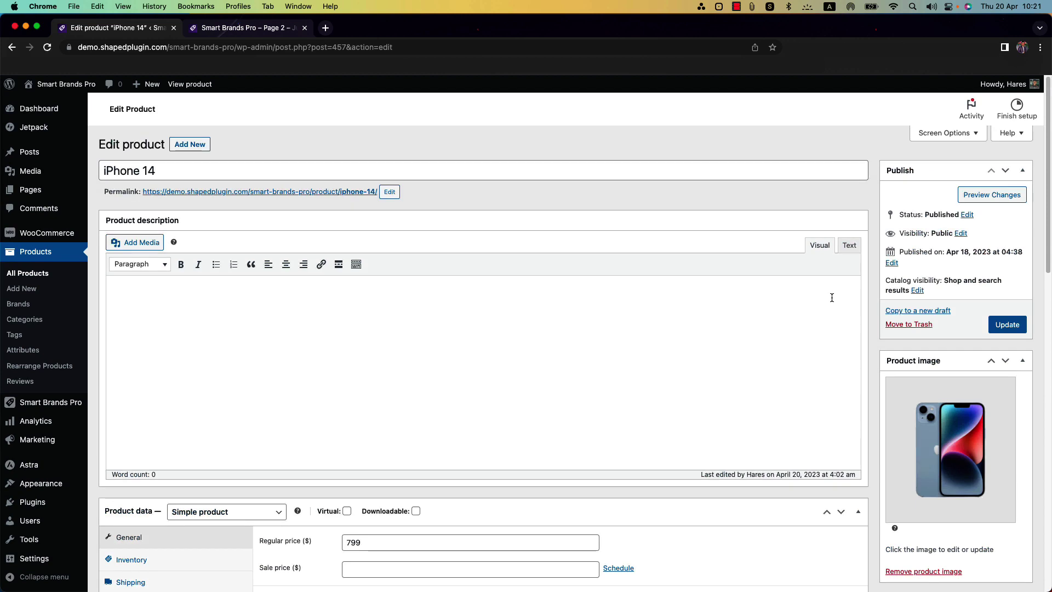
left_click(1008, 325)
Open the live shop from the admin bar, then open the Huawei brand page.
left_click(45, 100, "super")
left_click(370, 27)
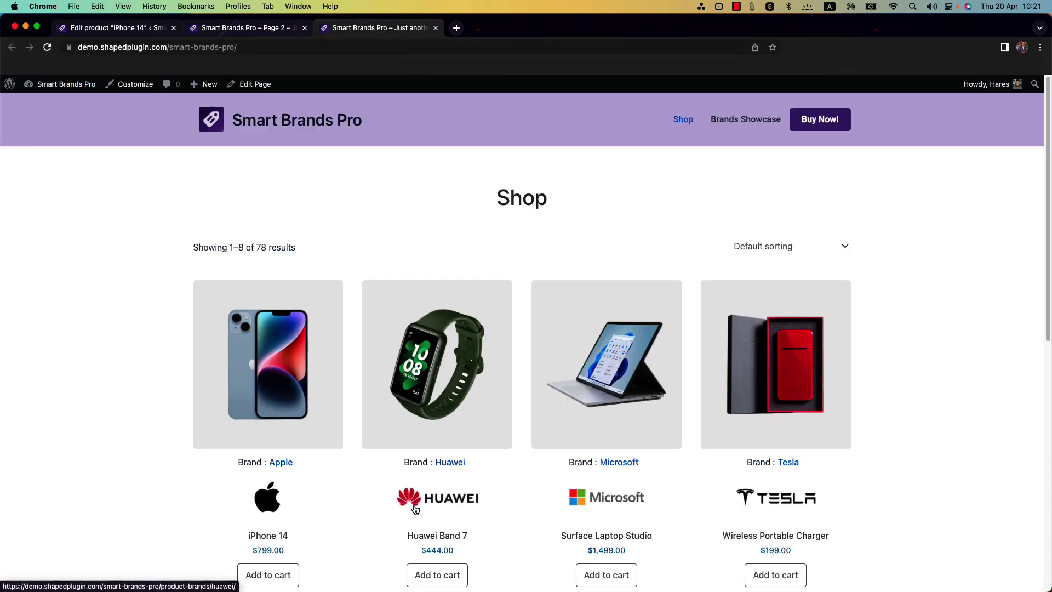
left_click(449, 501, "super")
left_click(498, 29)
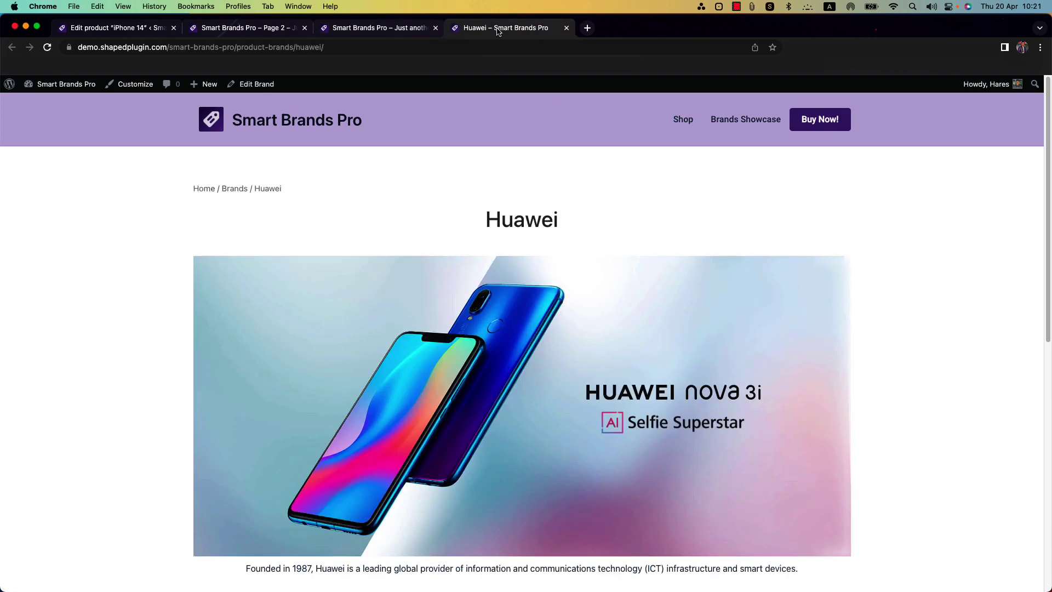
scroll(501, 408, "down", 3)
scroll(370, 458, "down", 3)
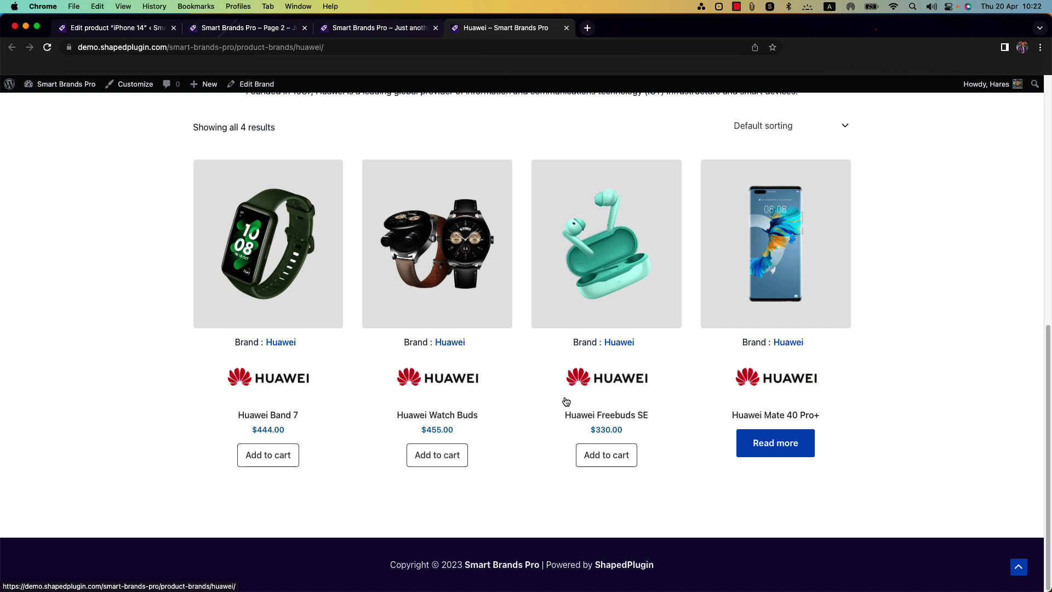
Back in the admin tab, start a new Smart Brands Pro brand view from Brands Views.
left_click(125, 34)
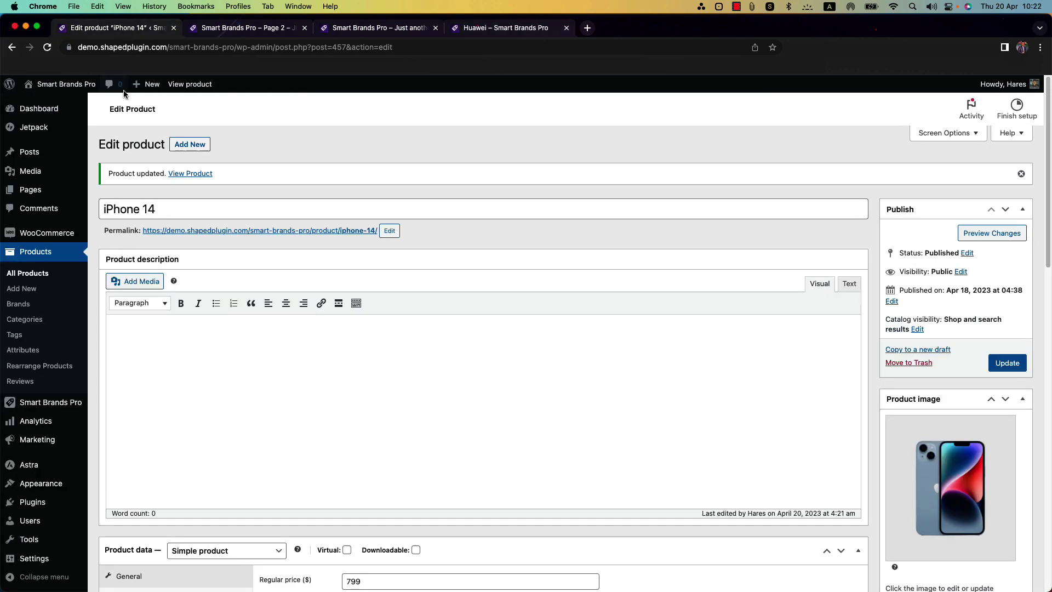
left_click(62, 403)
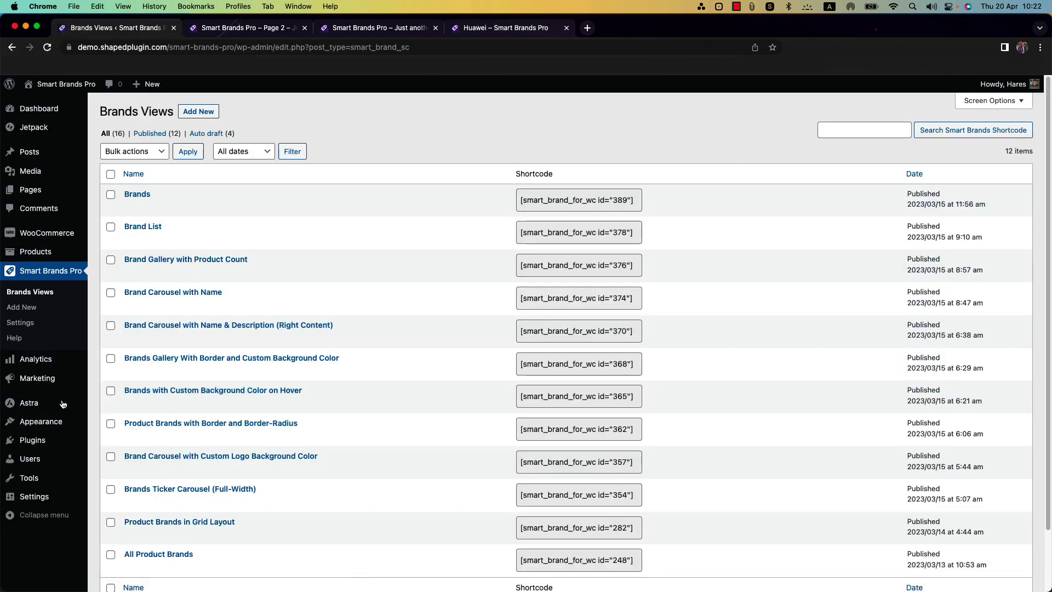
mouse_move(328, 396)
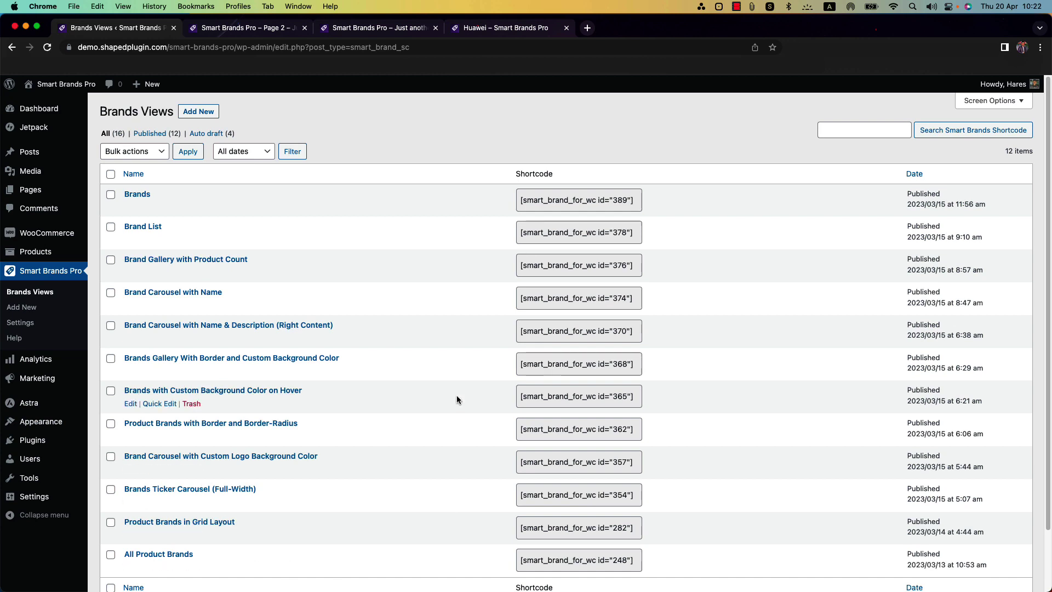
left_click(203, 114)
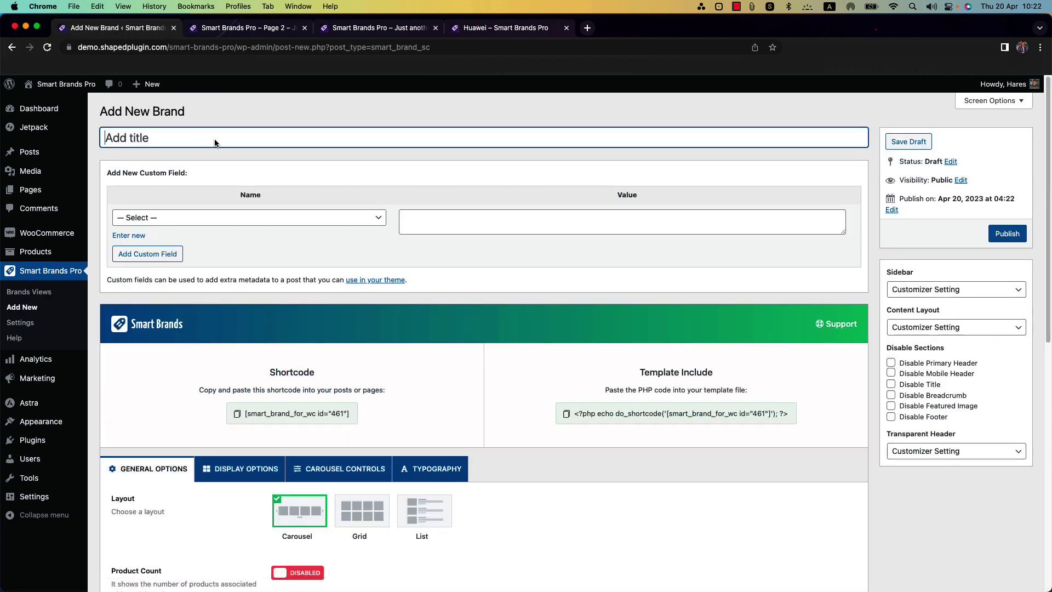
scroll(453, 484, "down", 2)
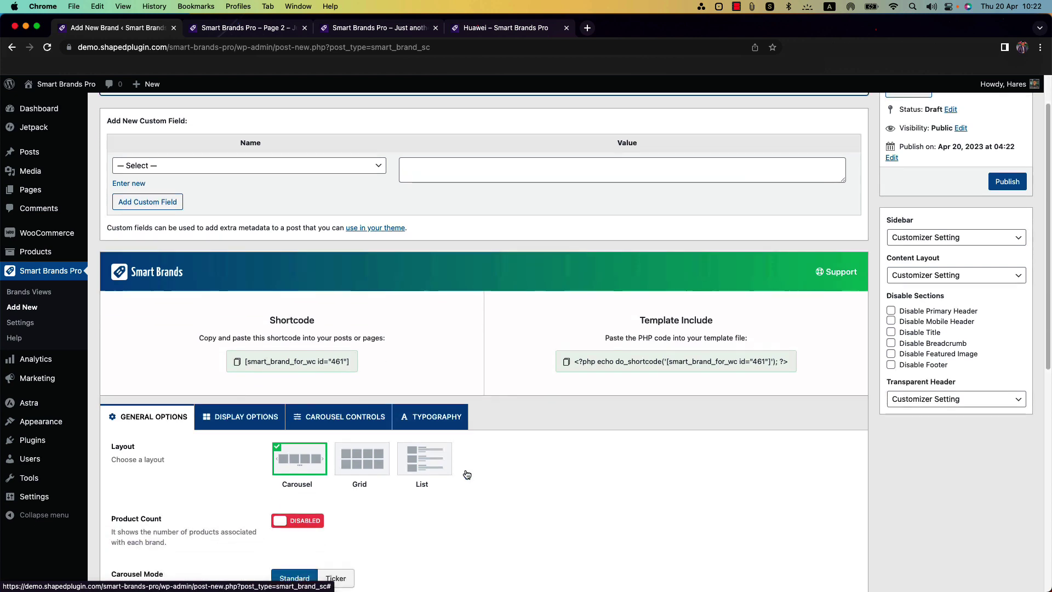
scroll(464, 473, "down", 3)
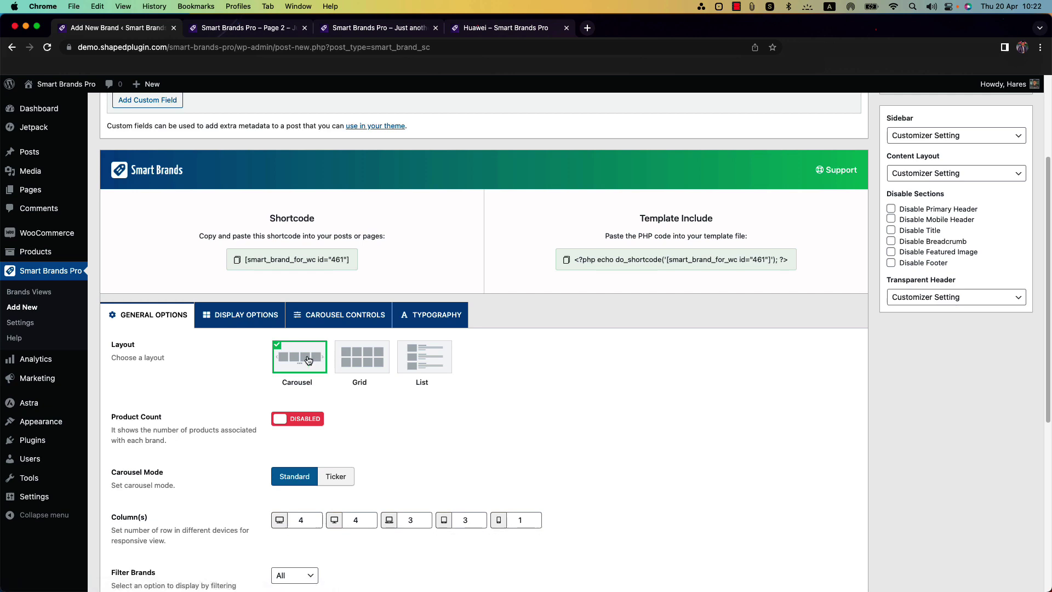
In General Options, show brand product counts, keep all brands, and keep Random ordering.
left_click(302, 423)
scroll(303, 424, "down", 2)
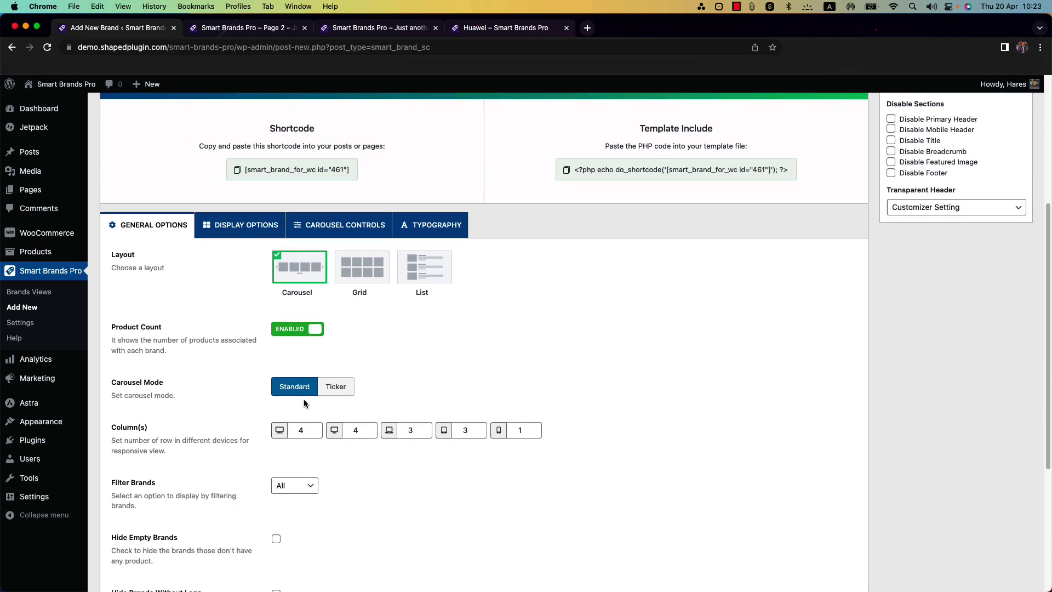
scroll(389, 395, "down", 4)
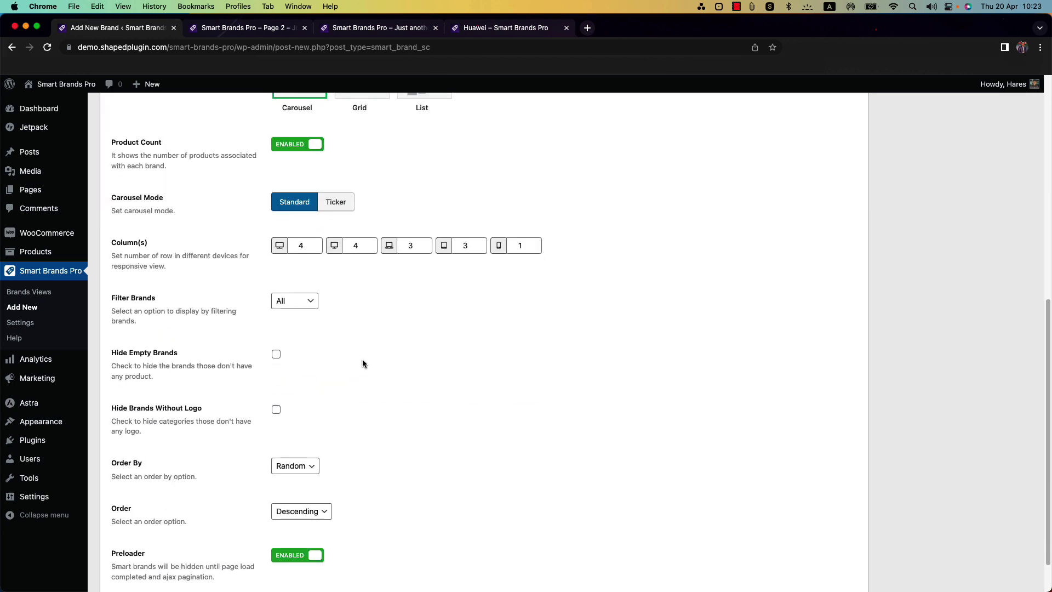
left_click(313, 302)
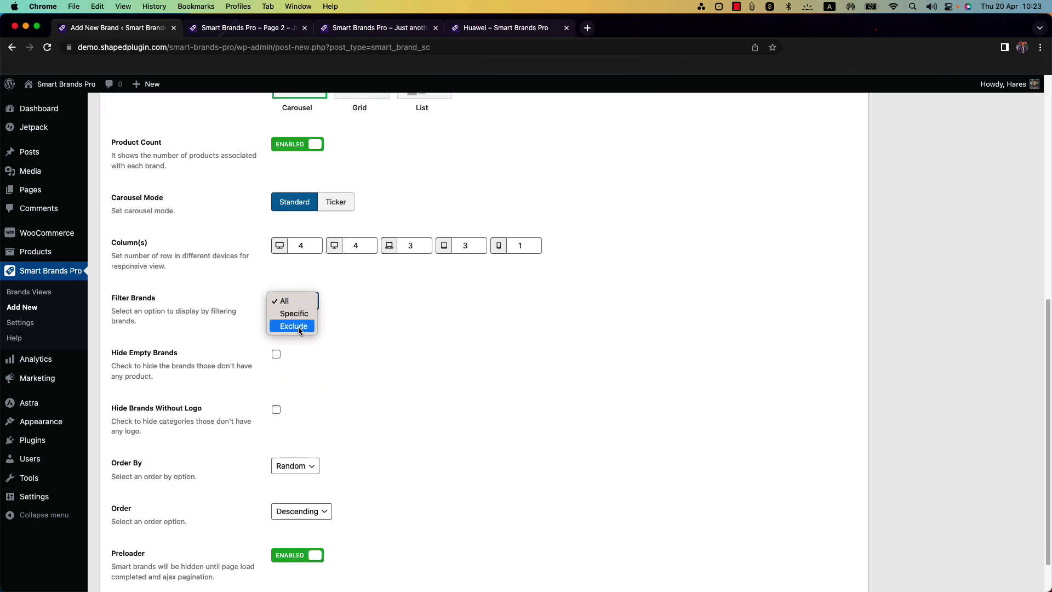
left_click(368, 353)
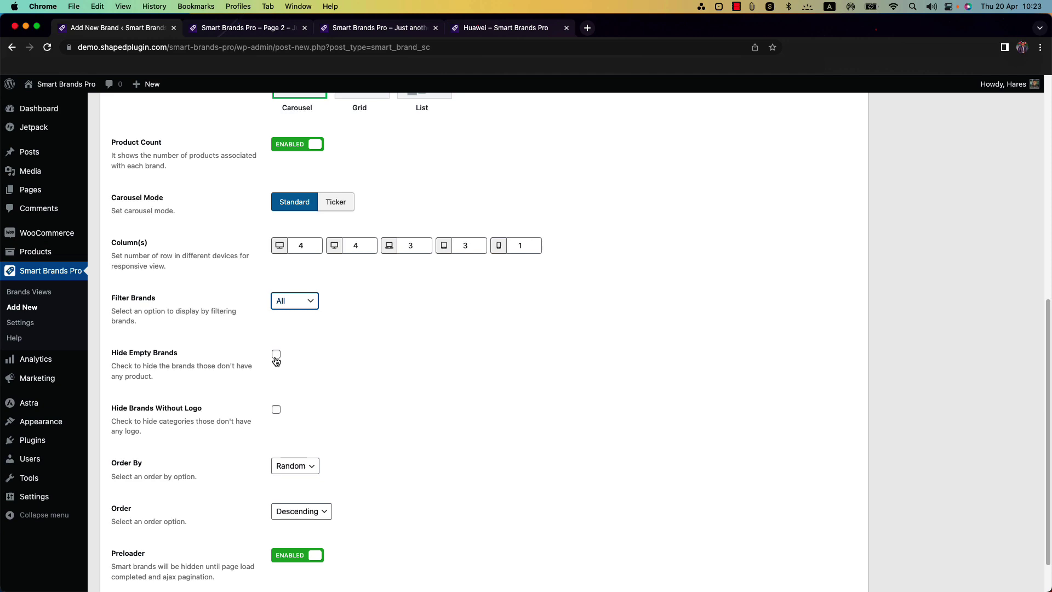
scroll(280, 415, "down", 1)
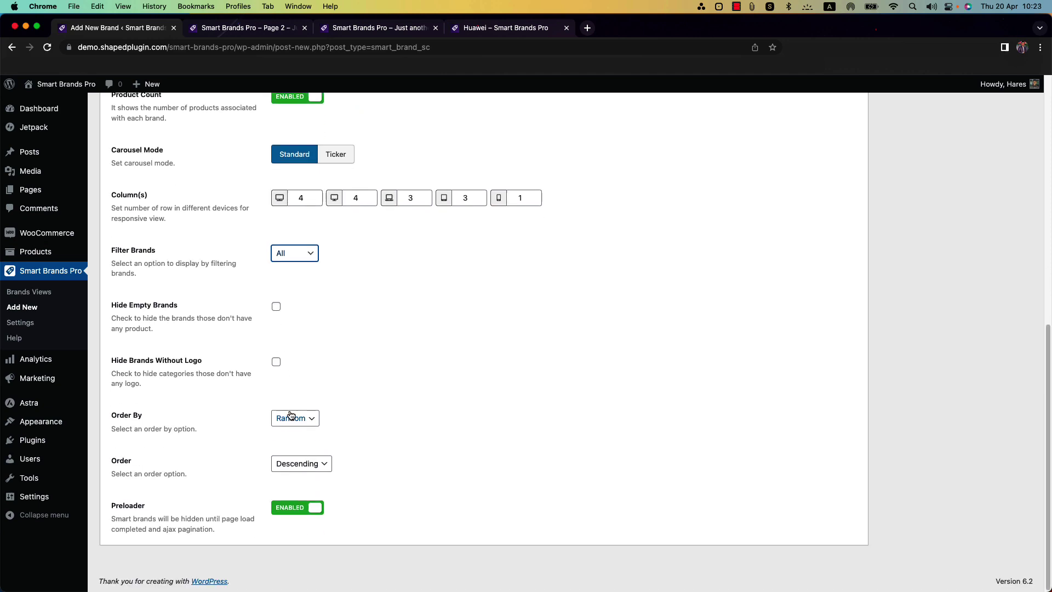
left_click(292, 419)
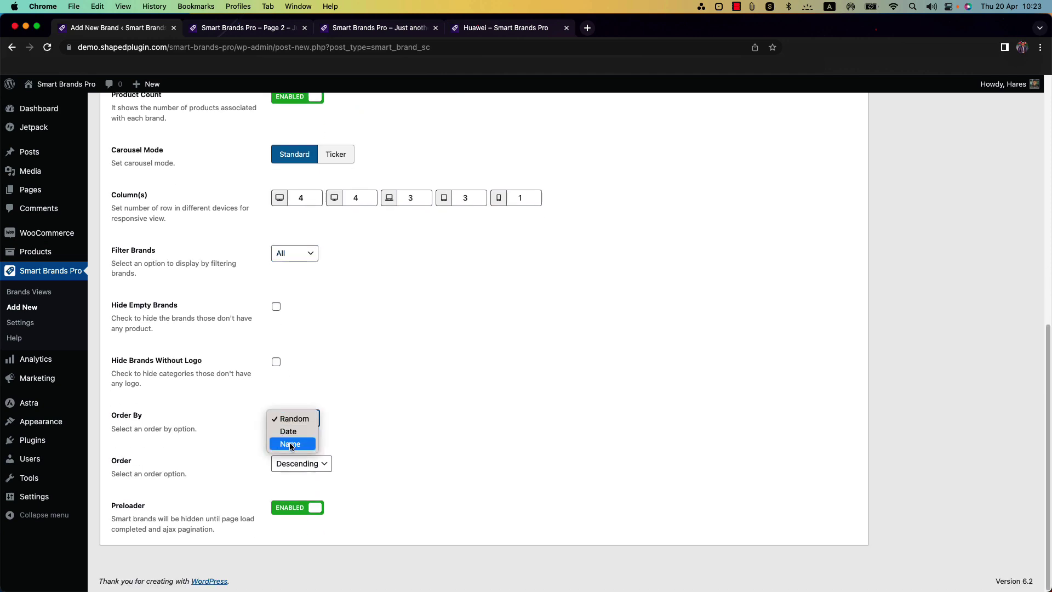
left_click(363, 458)
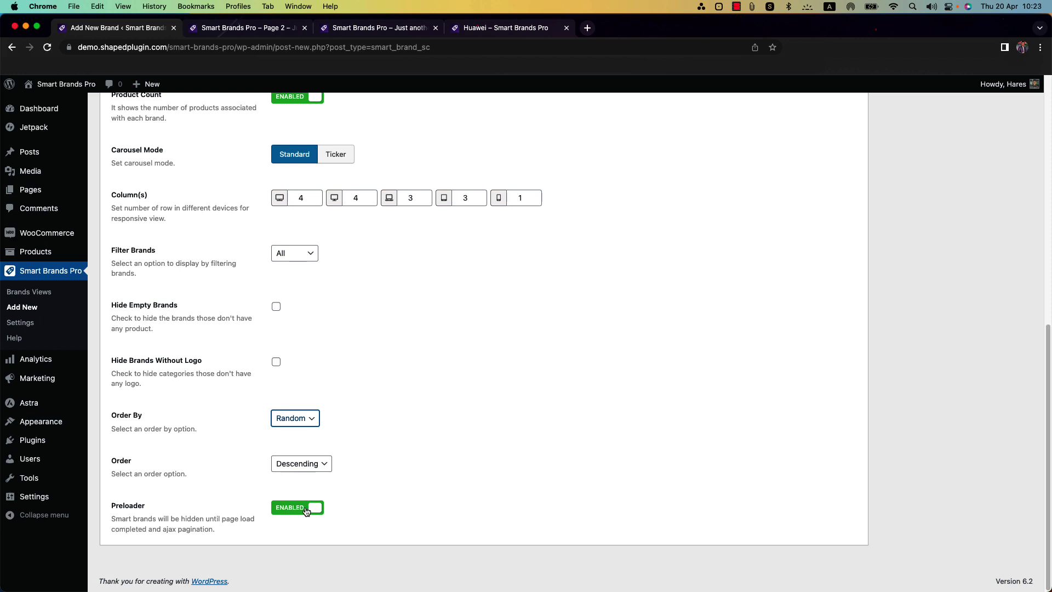
scroll(399, 461, "up", 5)
Review the Display Options tab's brand title, name, description and logo toggles.
left_click(243, 218)
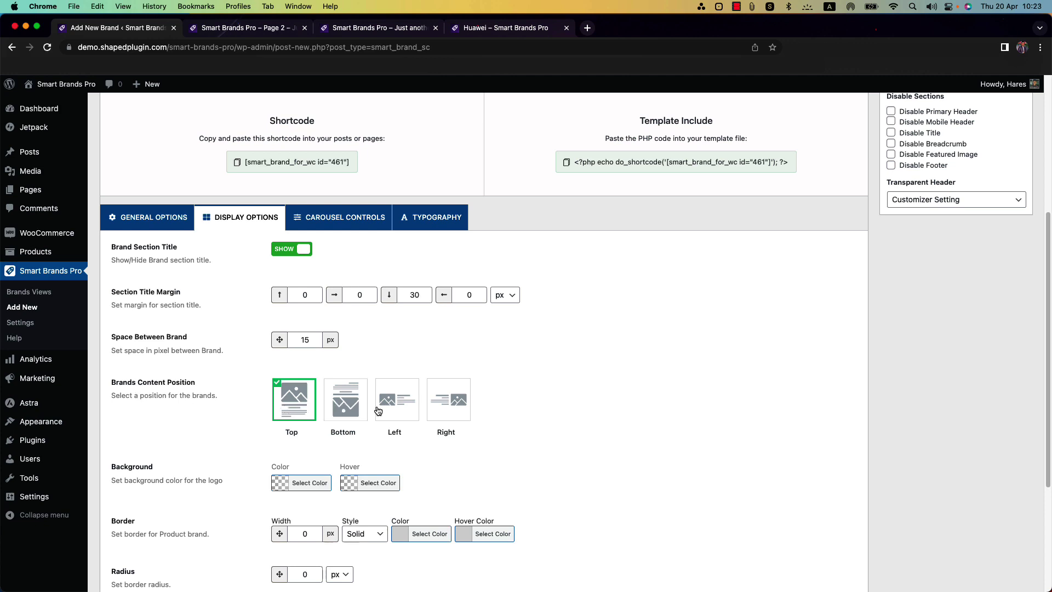
scroll(545, 410, "down", 5)
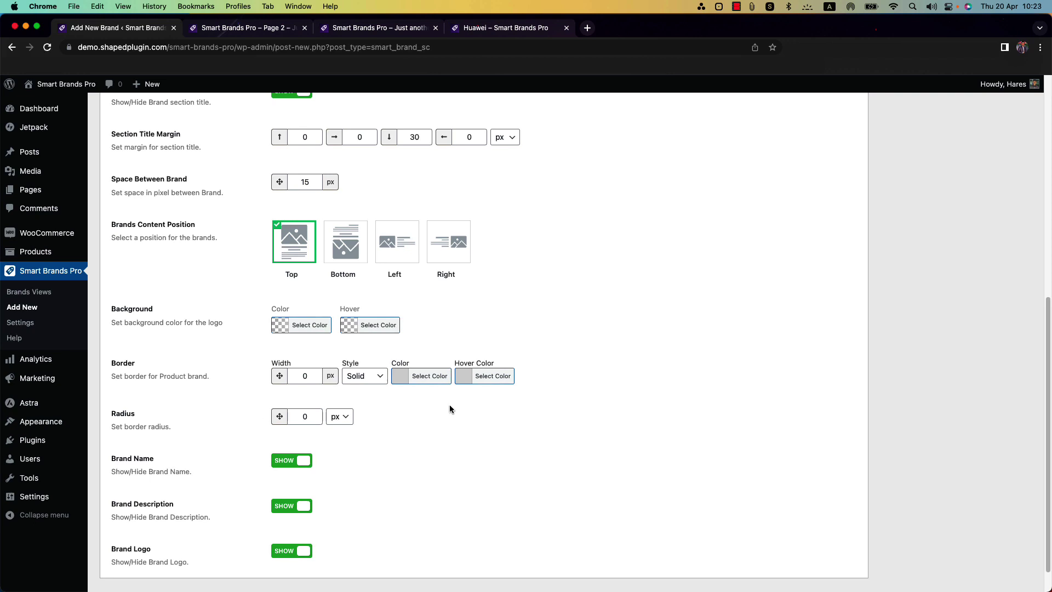
scroll(450, 404, "down", 1)
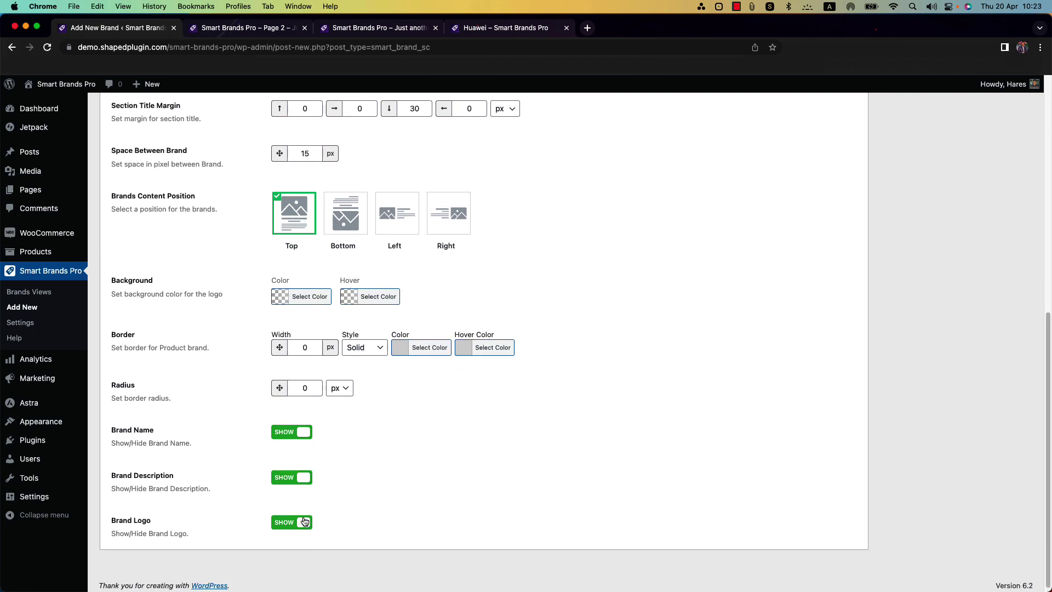
scroll(304, 518, "up", 10)
Review Carousel Controls' autoplay, navigation and pagination options, then the Typography settings.
left_click(348, 478)
scroll(347, 478, "down", 5)
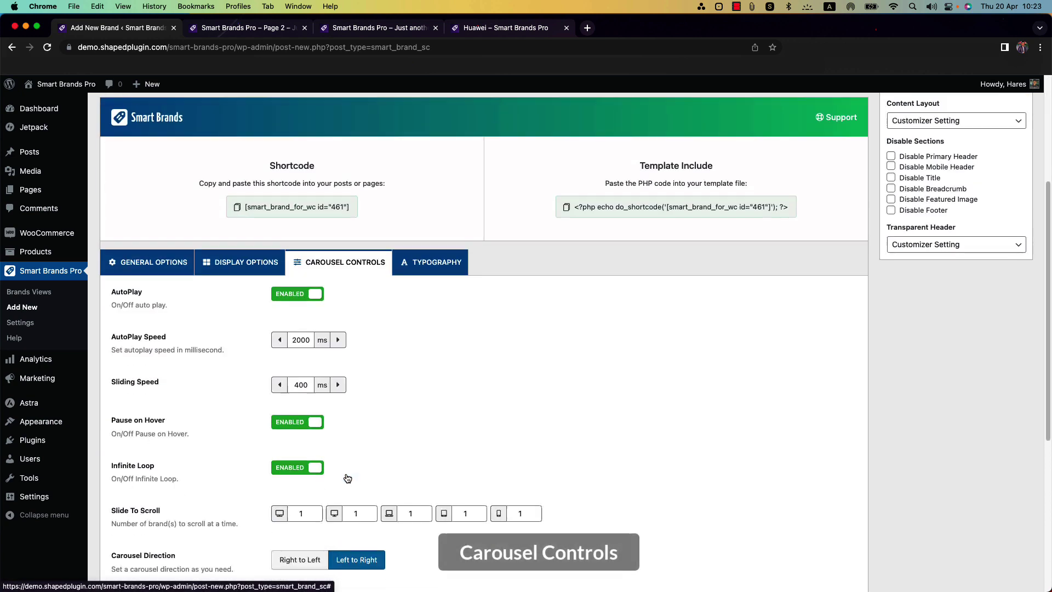
scroll(405, 471, "down", 4)
scroll(444, 436, "down", 1)
scroll(397, 369, "up", 1)
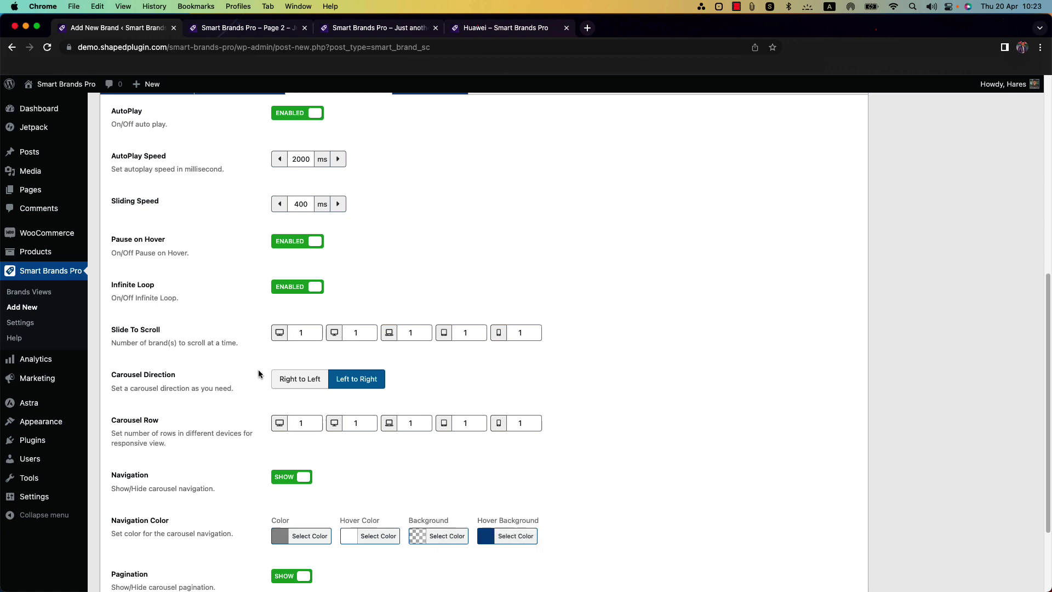
scroll(302, 404, "down", 2)
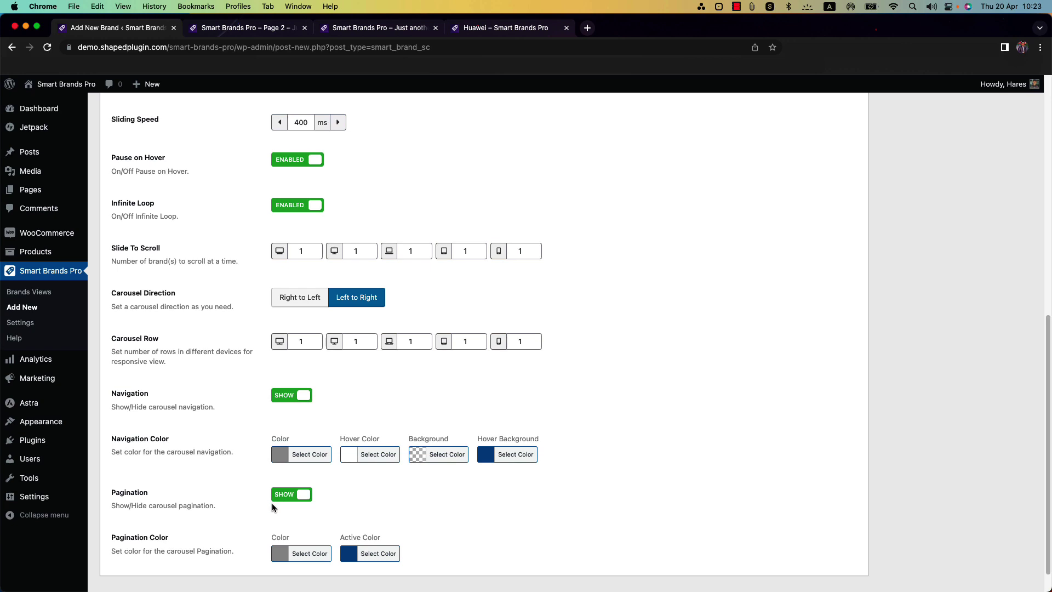
scroll(272, 507, "up", 5)
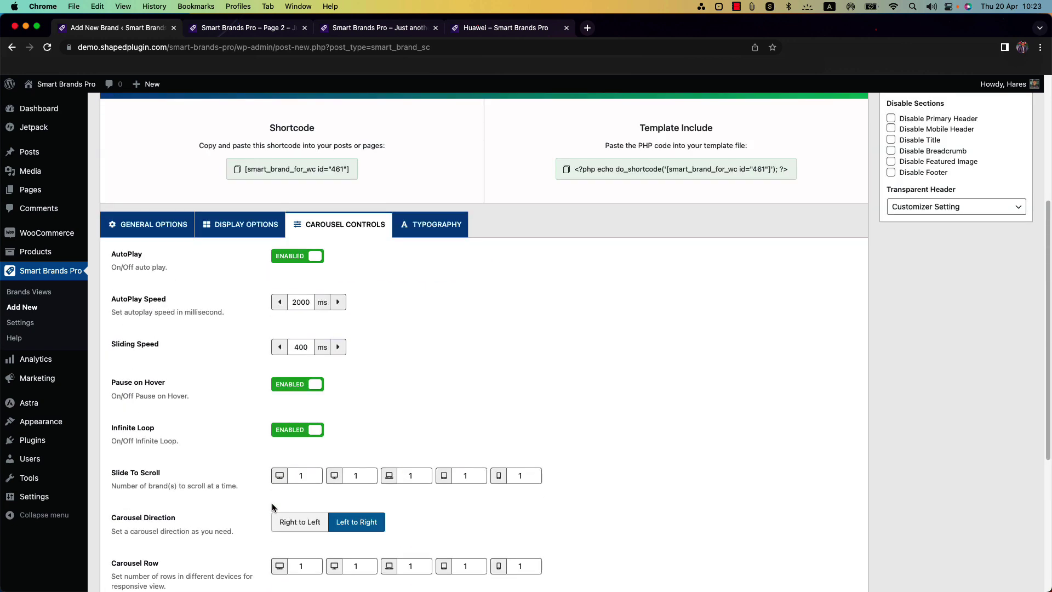
left_click(421, 228)
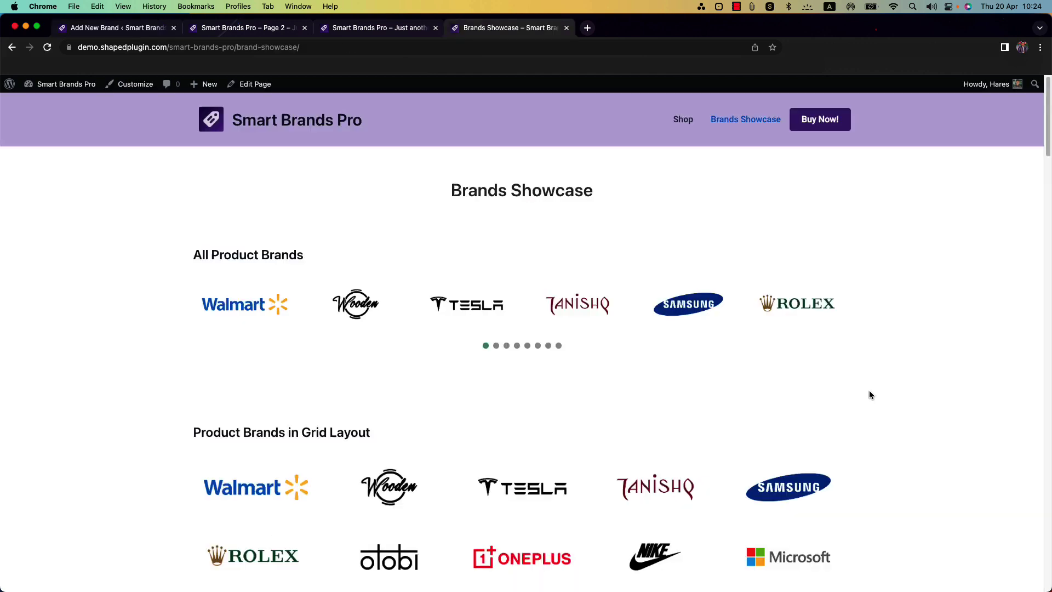
scroll(869, 391, "down", 5)
scroll(930, 399, "down", 5)
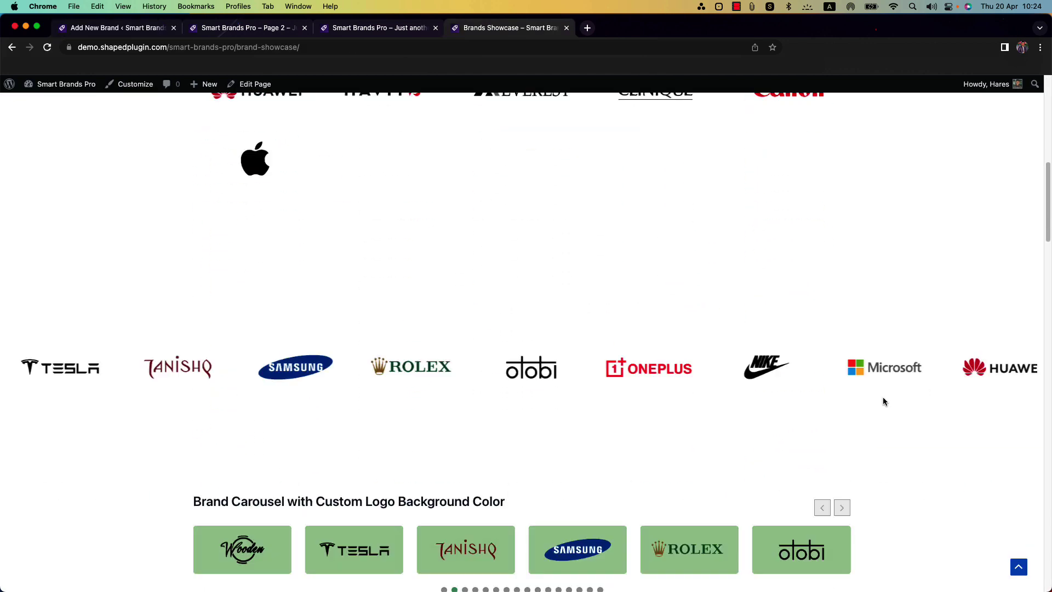
scroll(883, 403, "down", 1)
scroll(815, 417, "down", 3)
scroll(815, 418, "down", 2)
scroll(810, 440, "down", 2)
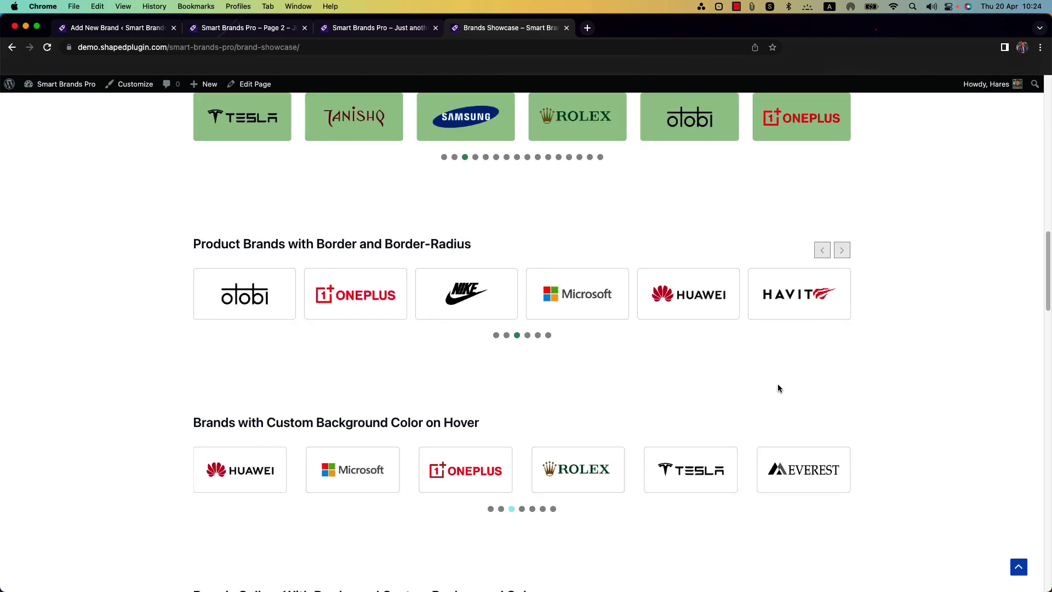
scroll(777, 387, "up", 2)
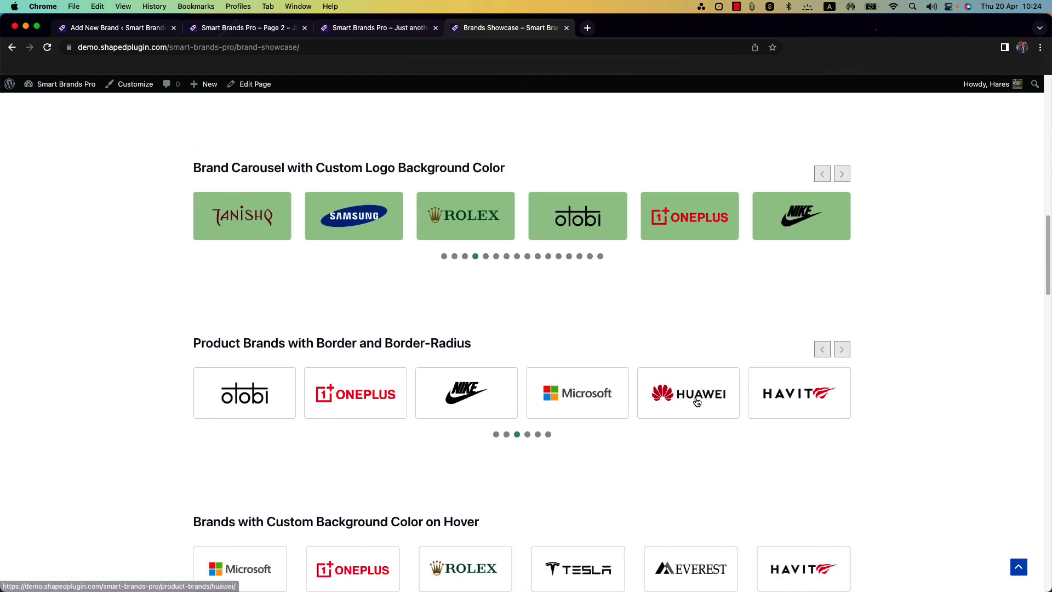
scroll(683, 371, "down", 3)
scroll(674, 439, "down", 5)
scroll(674, 440, "down", 3)
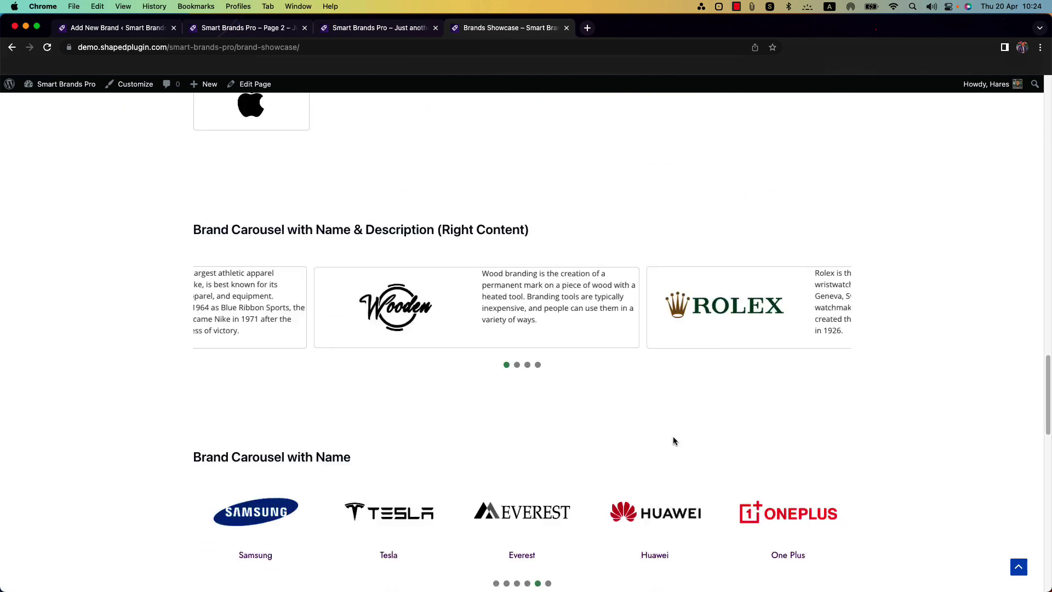
scroll(673, 441, "down", 3)
scroll(674, 441, "down", 2)
scroll(673, 440, "down", 5)
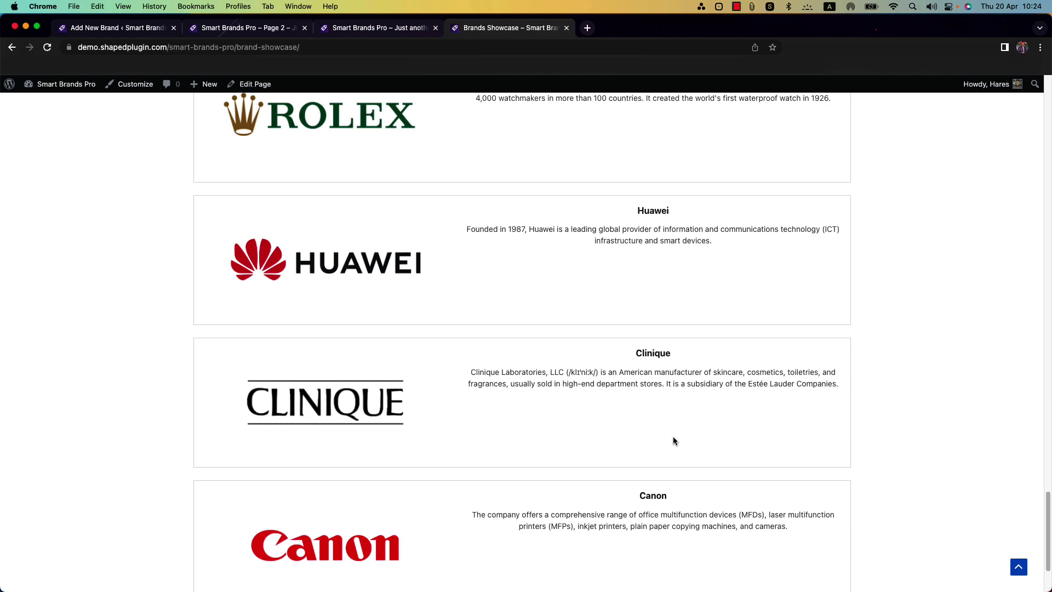
scroll(673, 441, "up", 3)
scroll(704, 396, "up", 5)
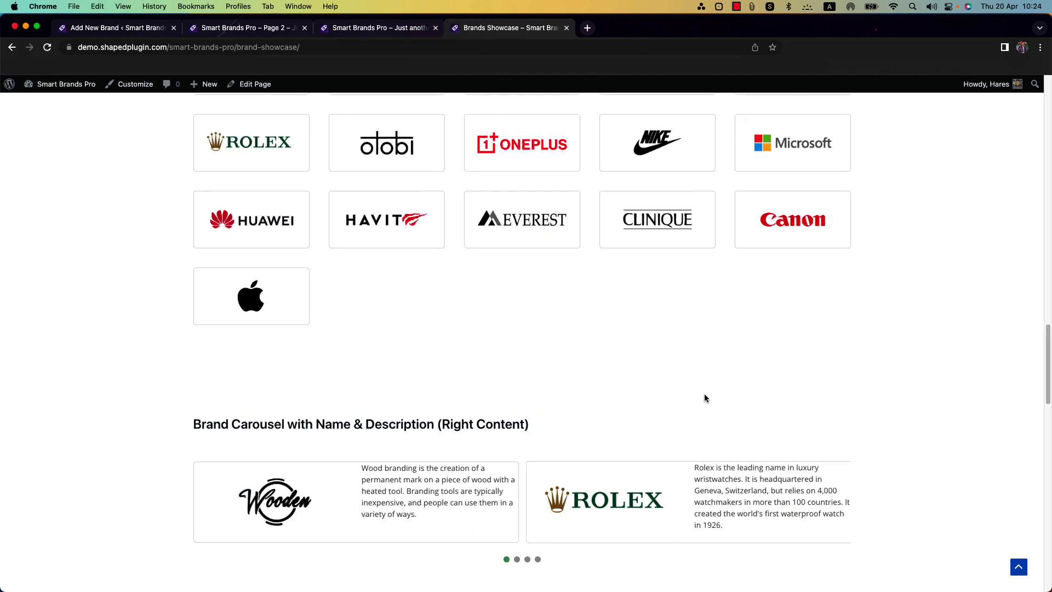
Leave the Brands Showcase page for the admin tab and open Smart Brands Pro > Settings.
left_click(138, 31)
left_click(37, 324)
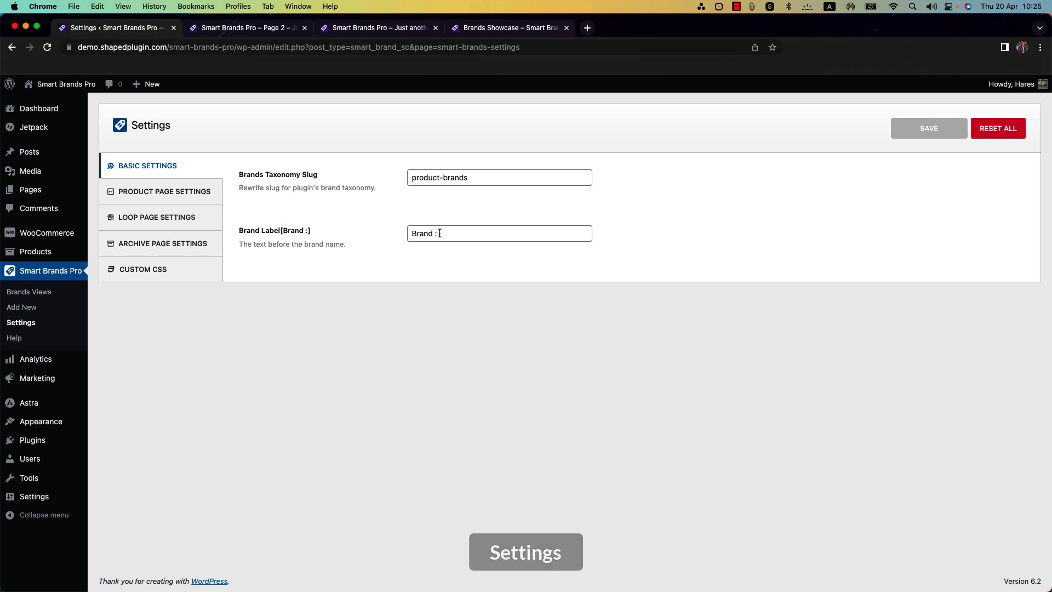
In Product Page Settings, leave Brand Content in Product Page as Logo and Name.
left_click(171, 198)
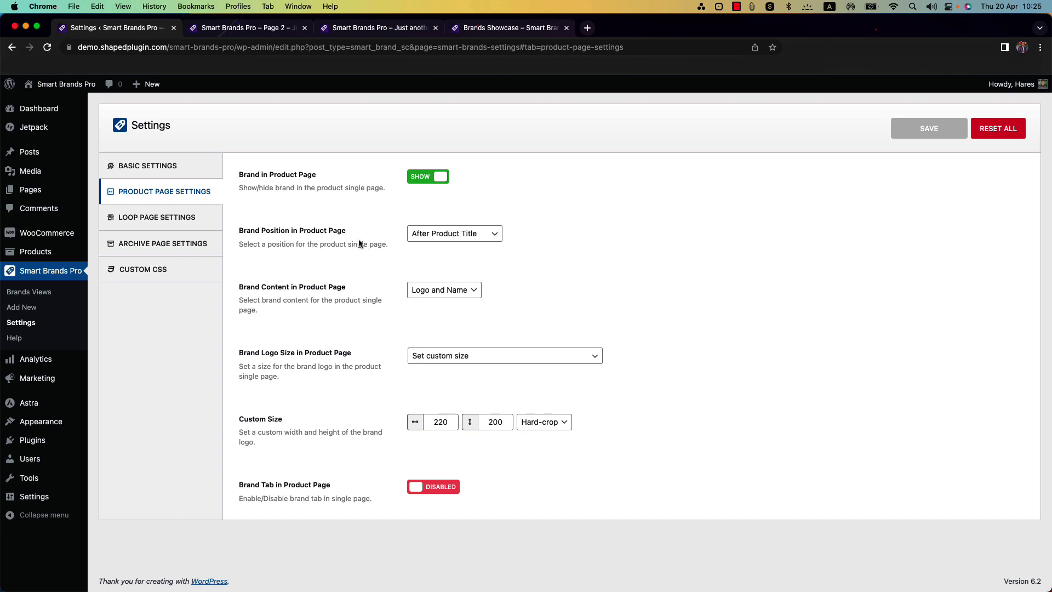
left_click(444, 290)
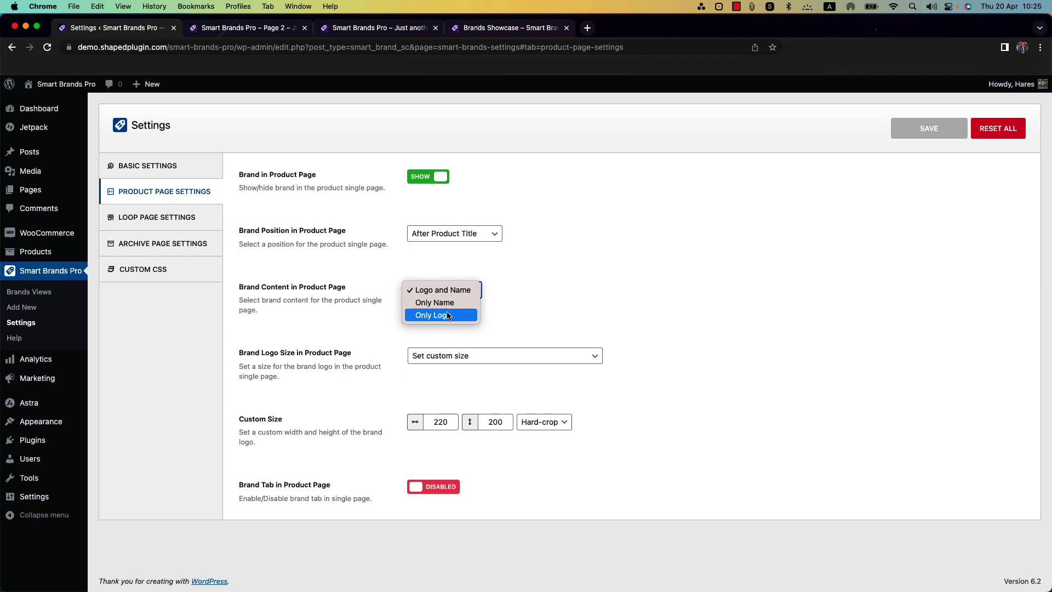
left_click(578, 285)
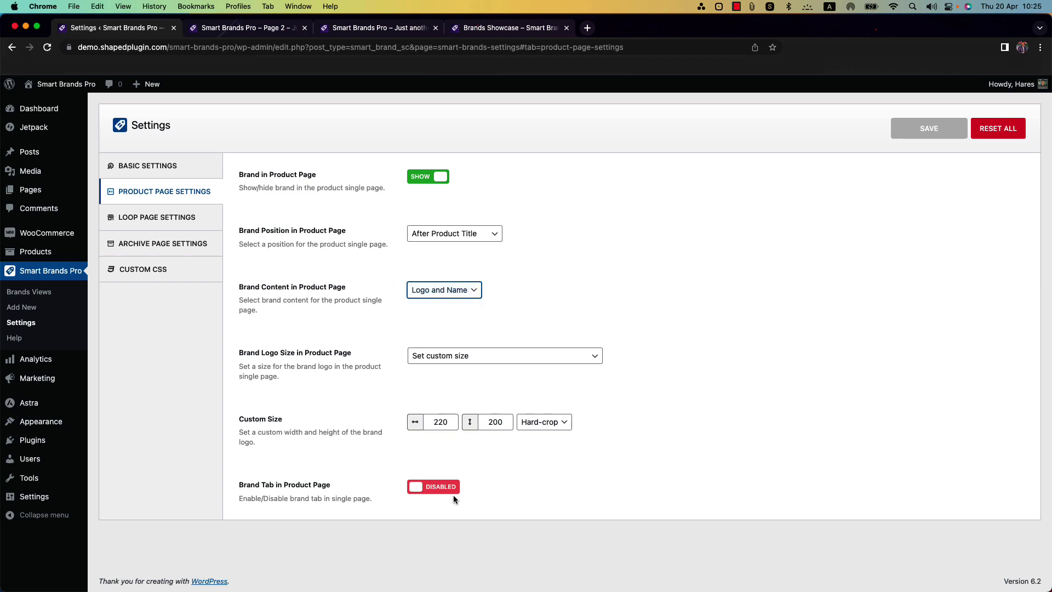
Review the loop page brand options, keeping position After Price and content Both Logo and Name.
left_click(176, 220)
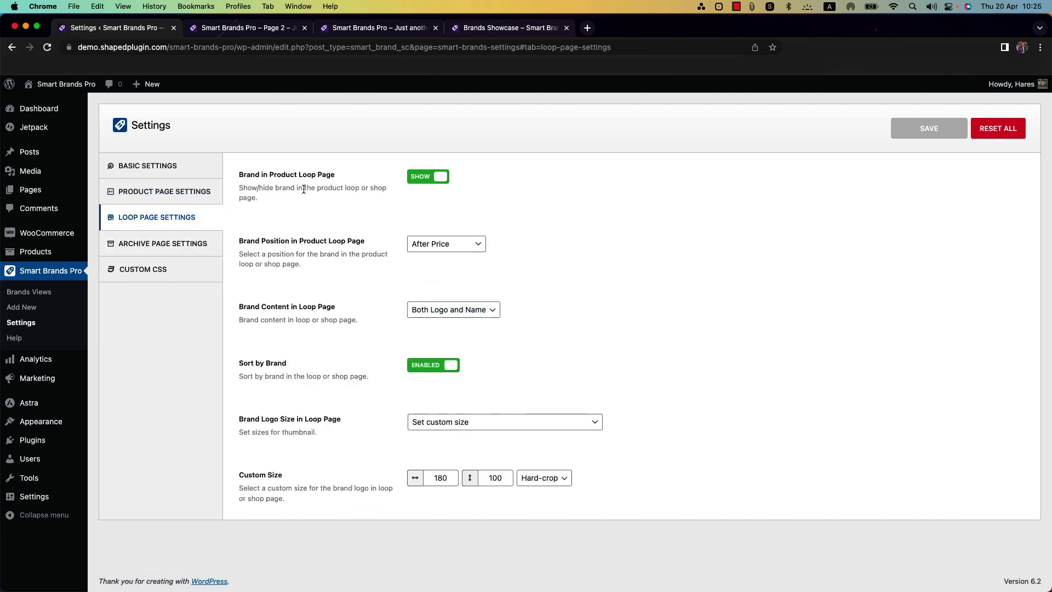
left_click(459, 244)
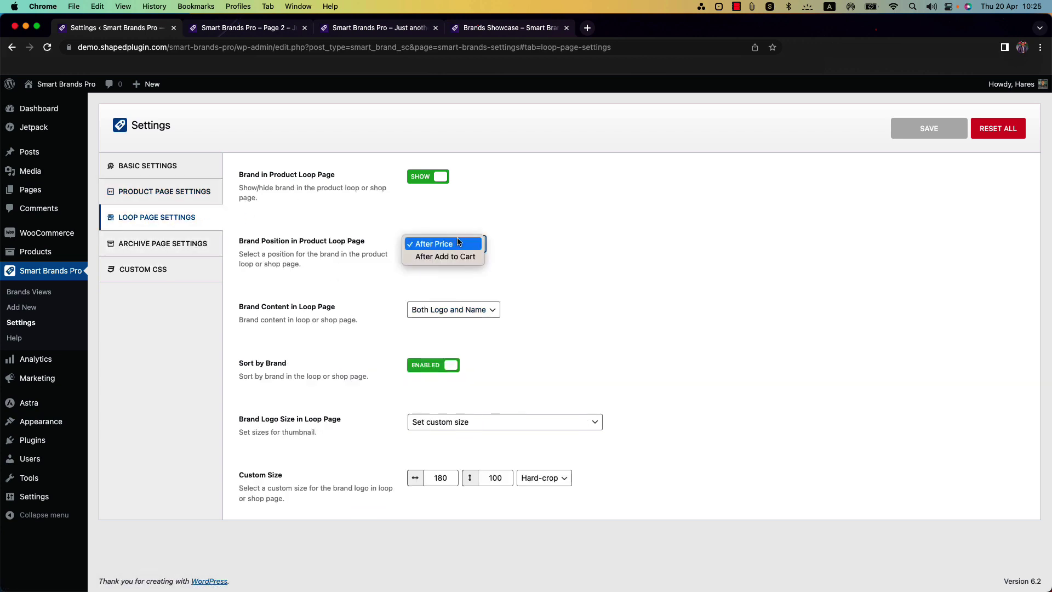
left_click(505, 286)
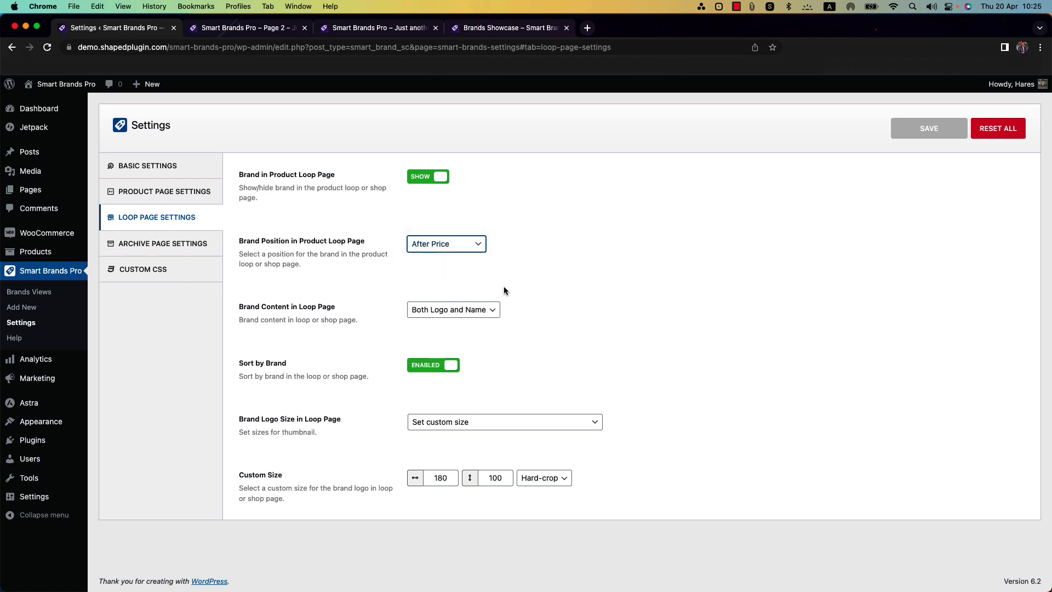
left_click(417, 319)
left_click(444, 307)
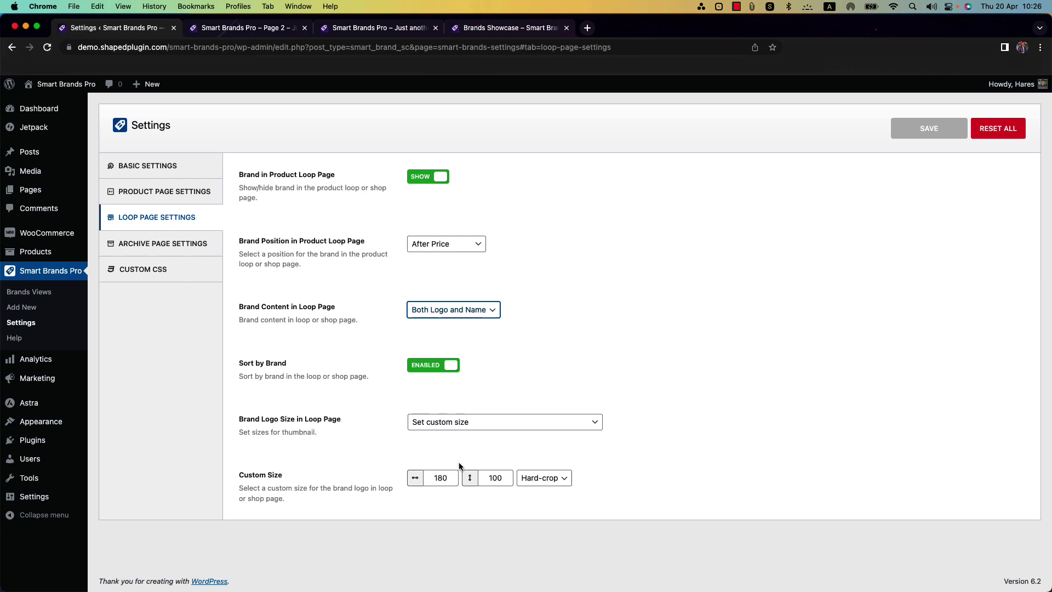
Review archive description and banner placement (Before Product Loop), then view the empty Custom CSS editor.
left_click(177, 244)
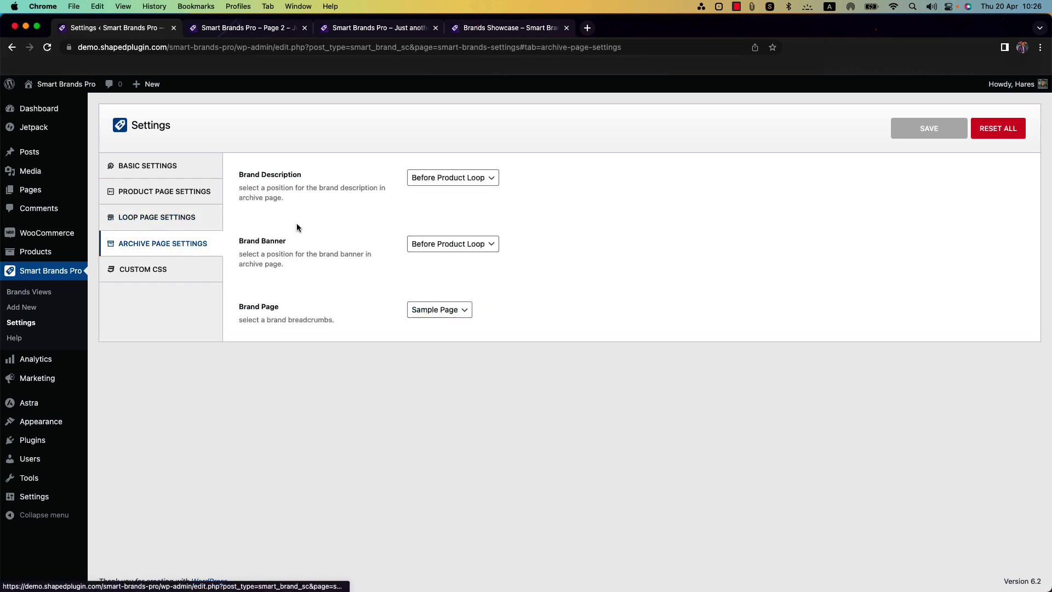
left_click(432, 180)
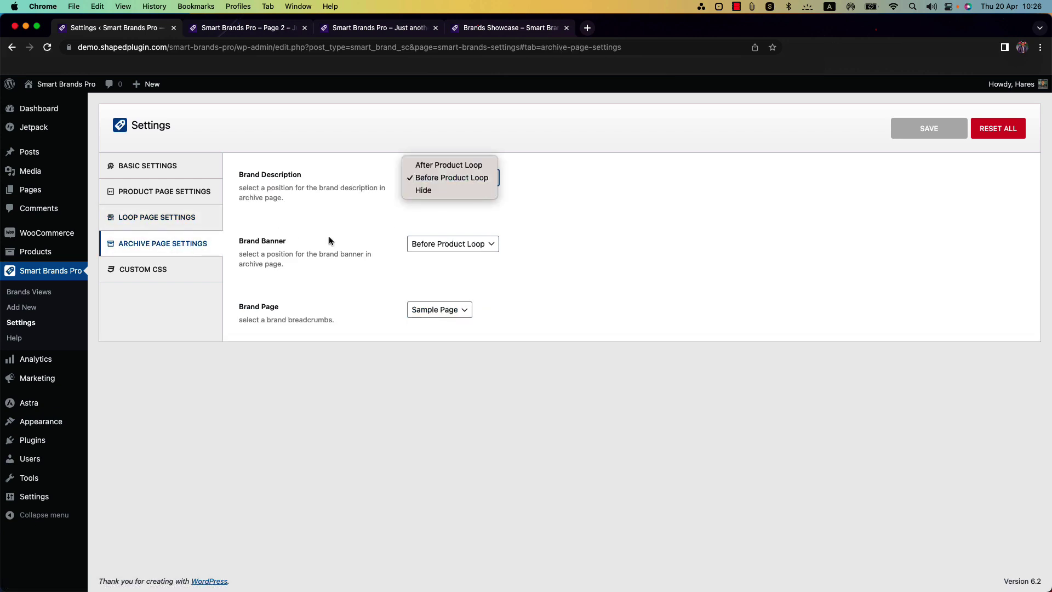
left_click(454, 245)
left_click(548, 310)
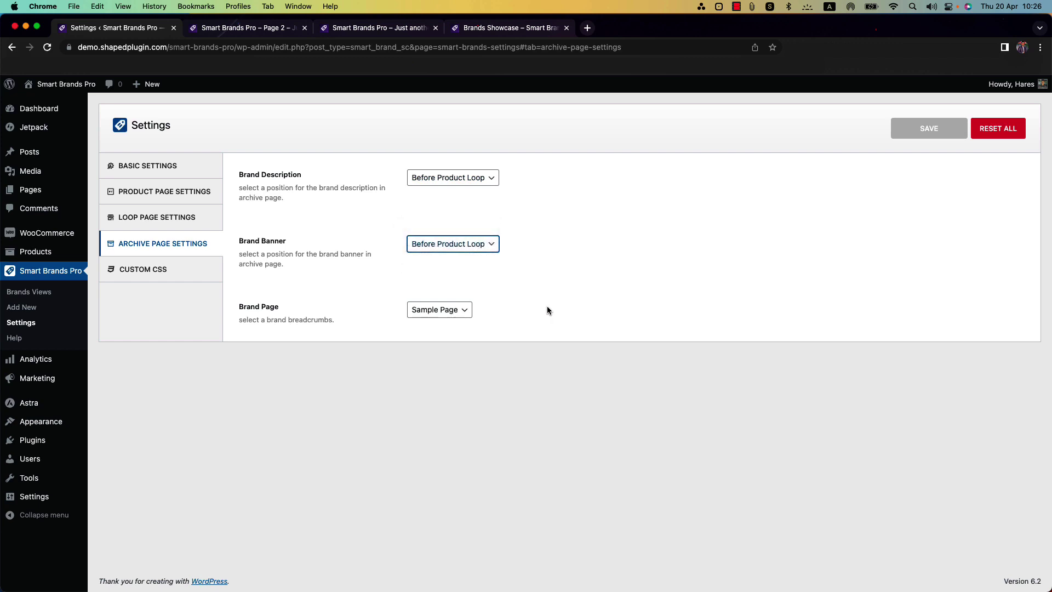
left_click(167, 269)
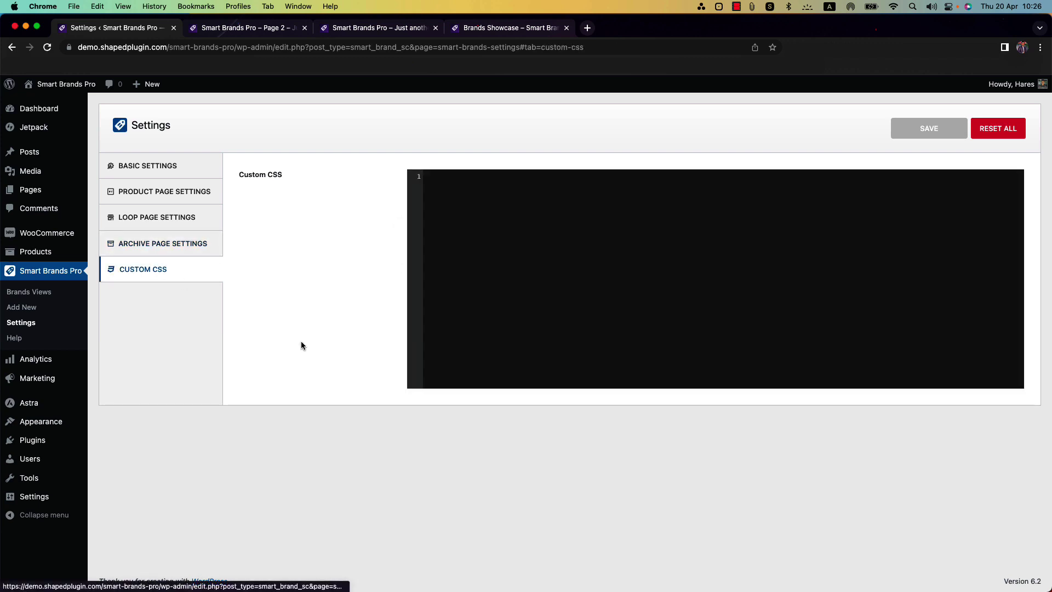